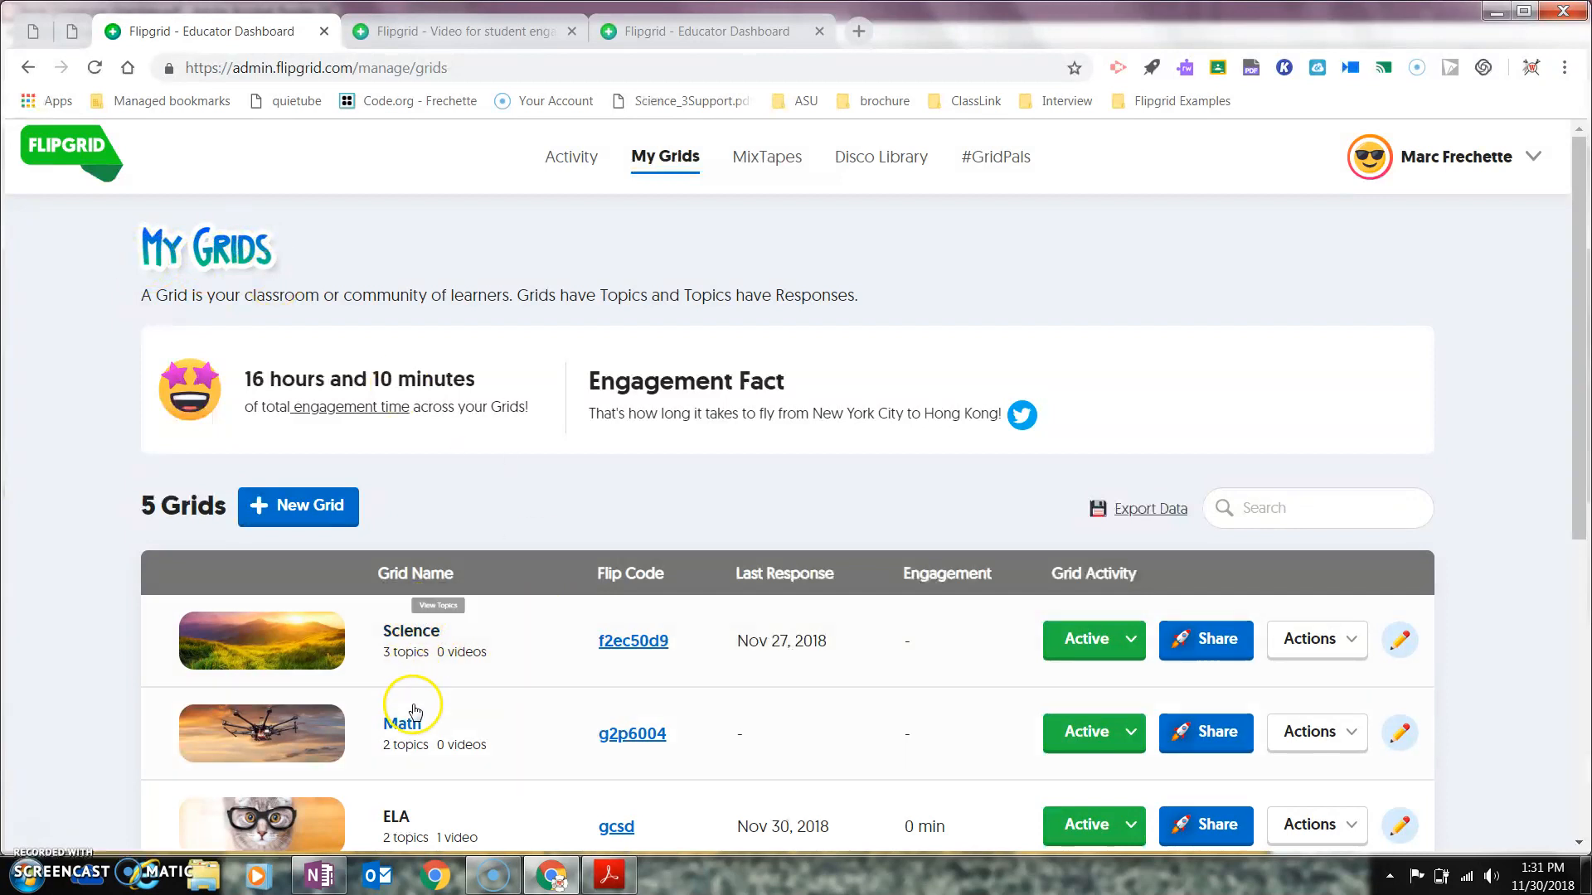
Step: Review the Science grid's three topics, then go back to My Grids and begin a new grid
left_click(411, 635)
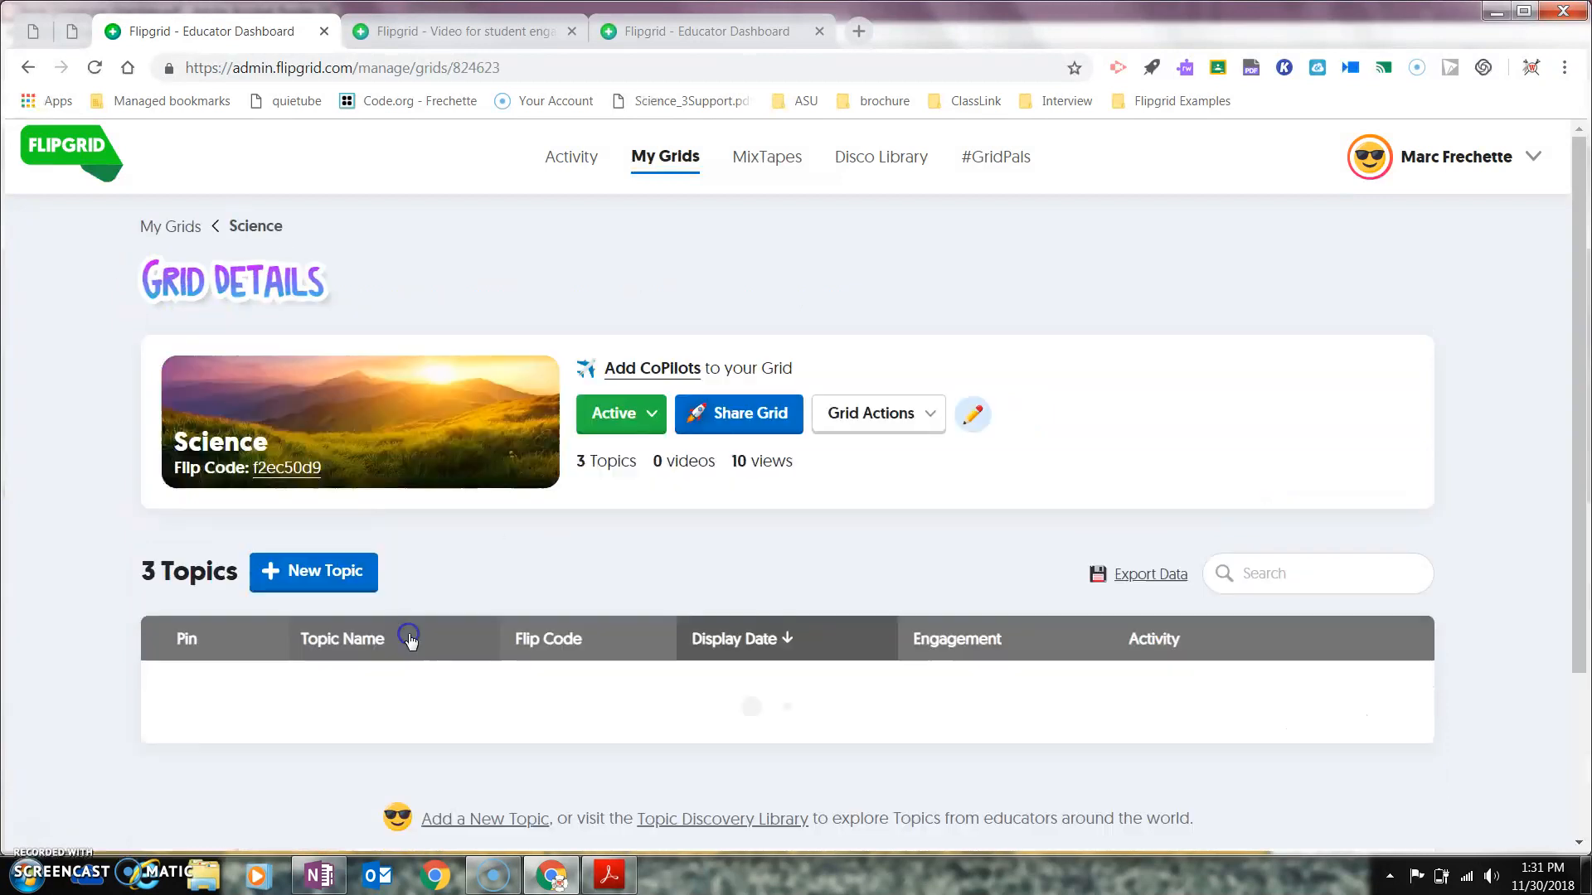
scroll(1571, 373, "down", 4)
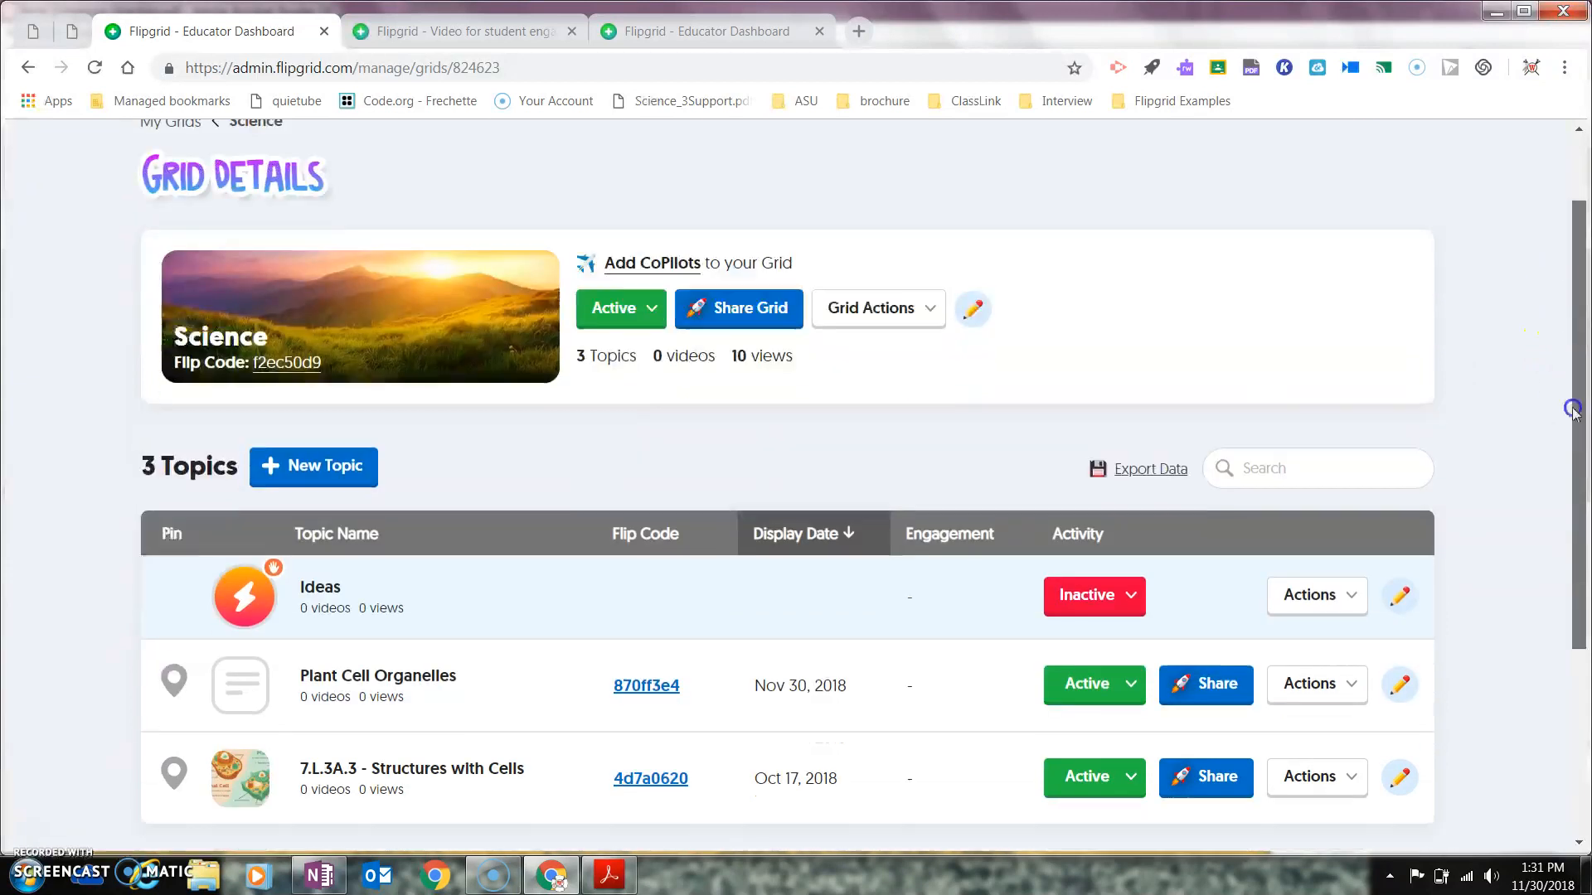
scroll(1575, 348, "up", 3)
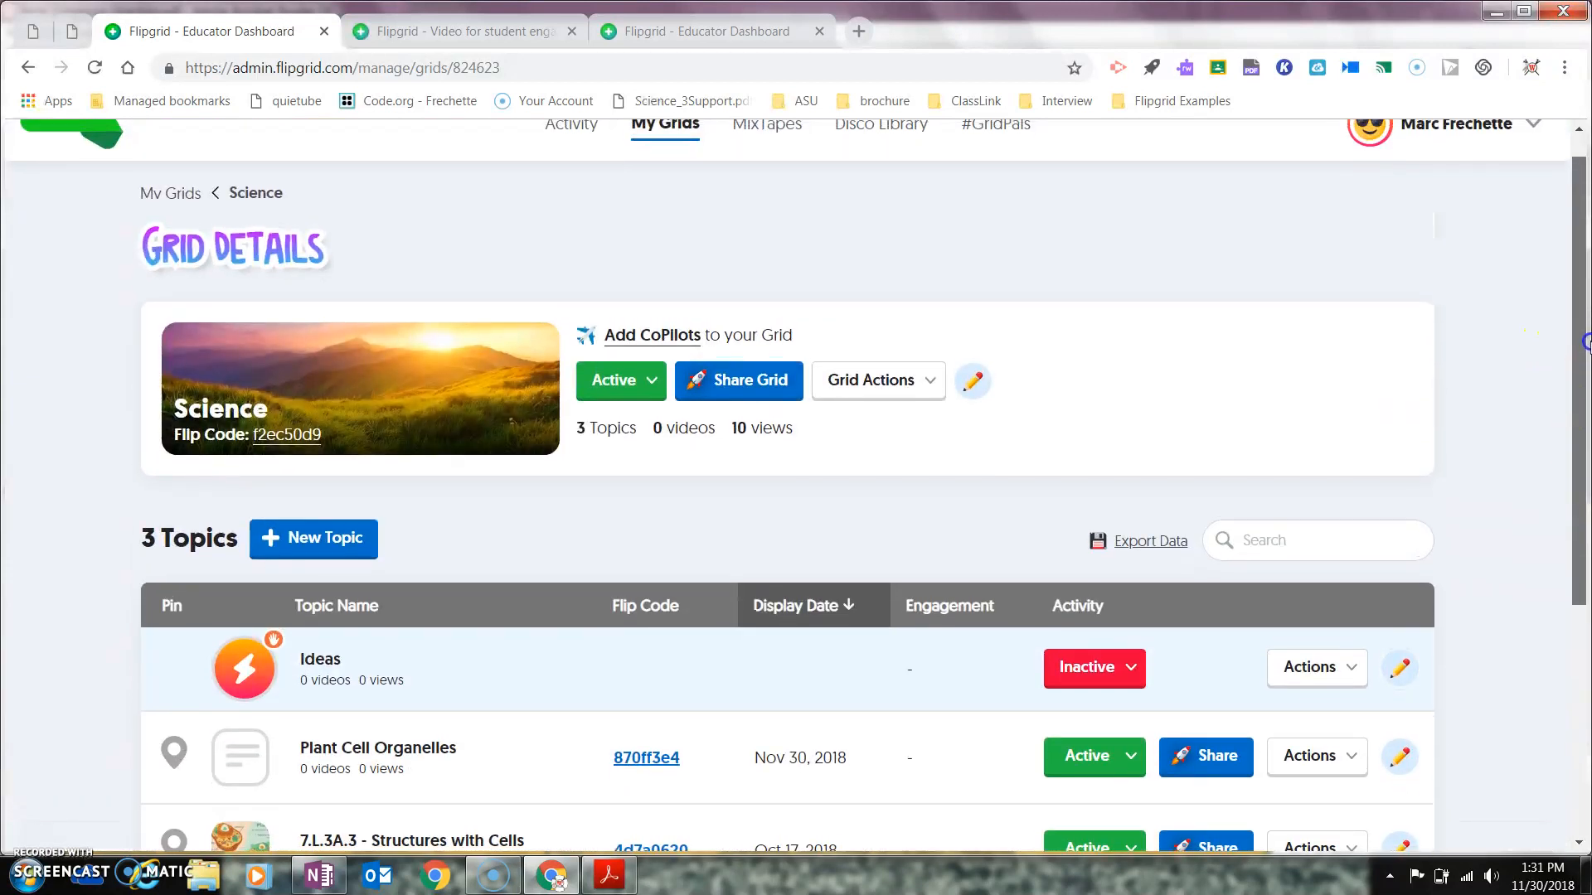
scroll(1584, 340, "up", 1)
left_click(162, 225)
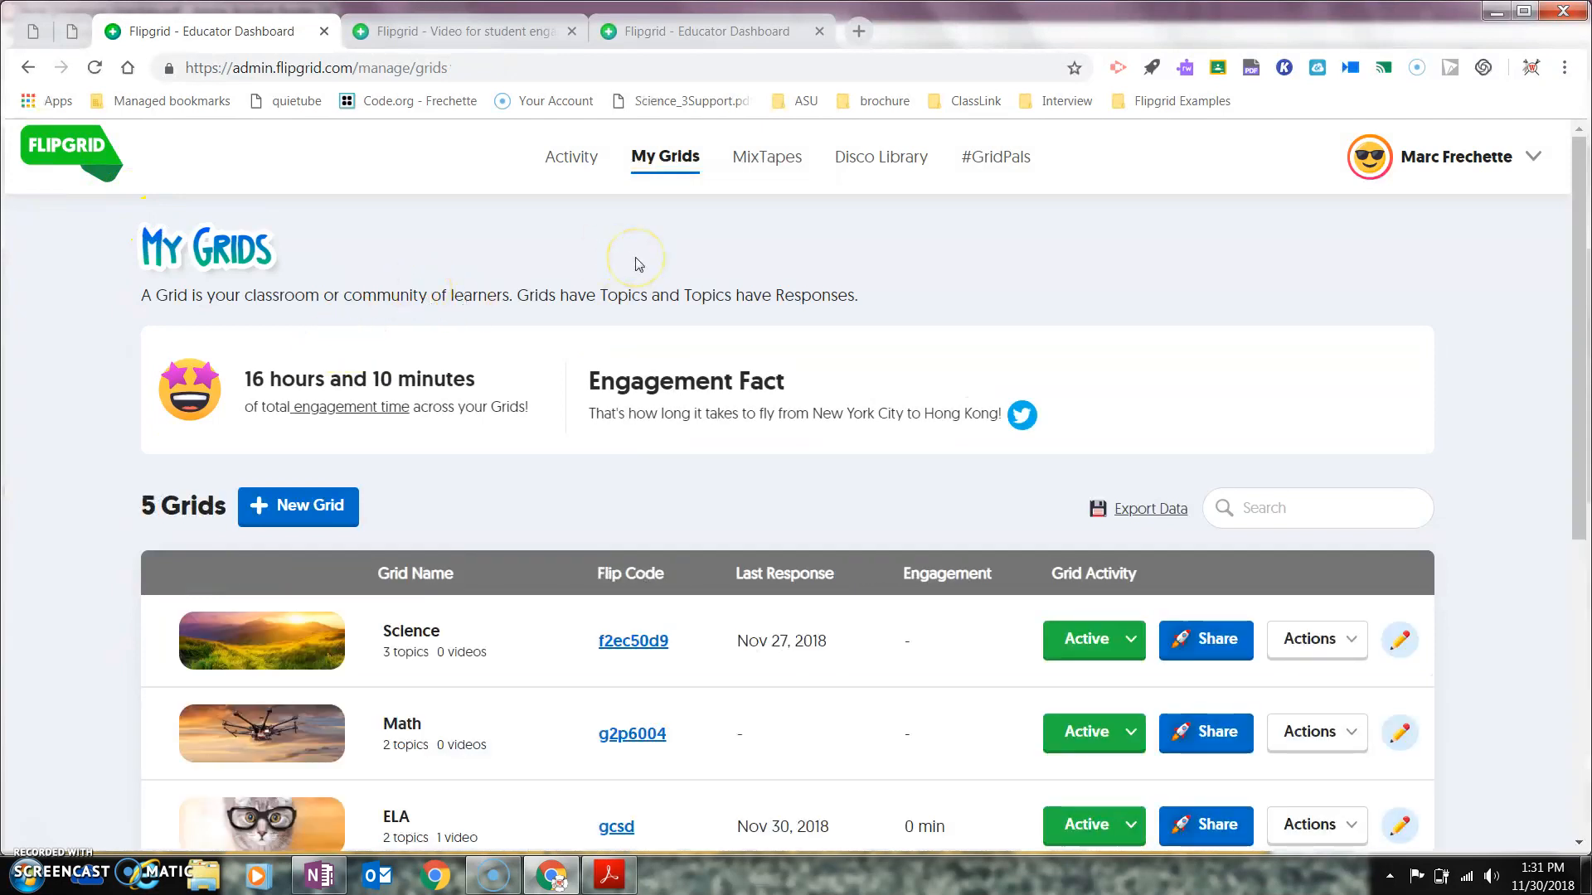
left_click(280, 515)
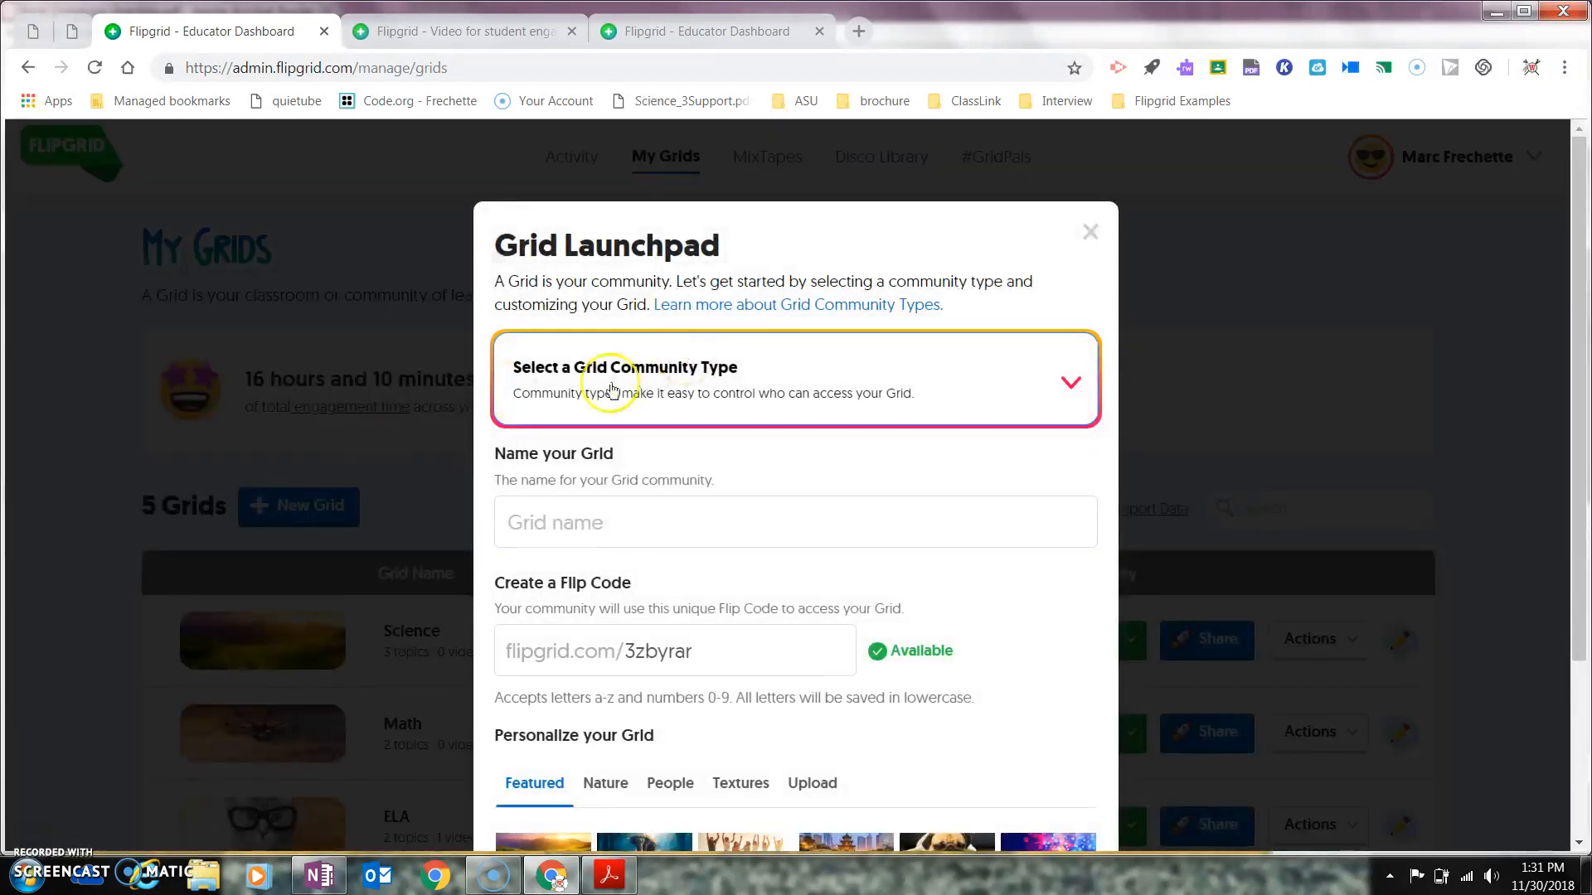
Step: Make the grid School Email Domain, name it 'Social Studies', and use the silhouettes image
left_click(1057, 380)
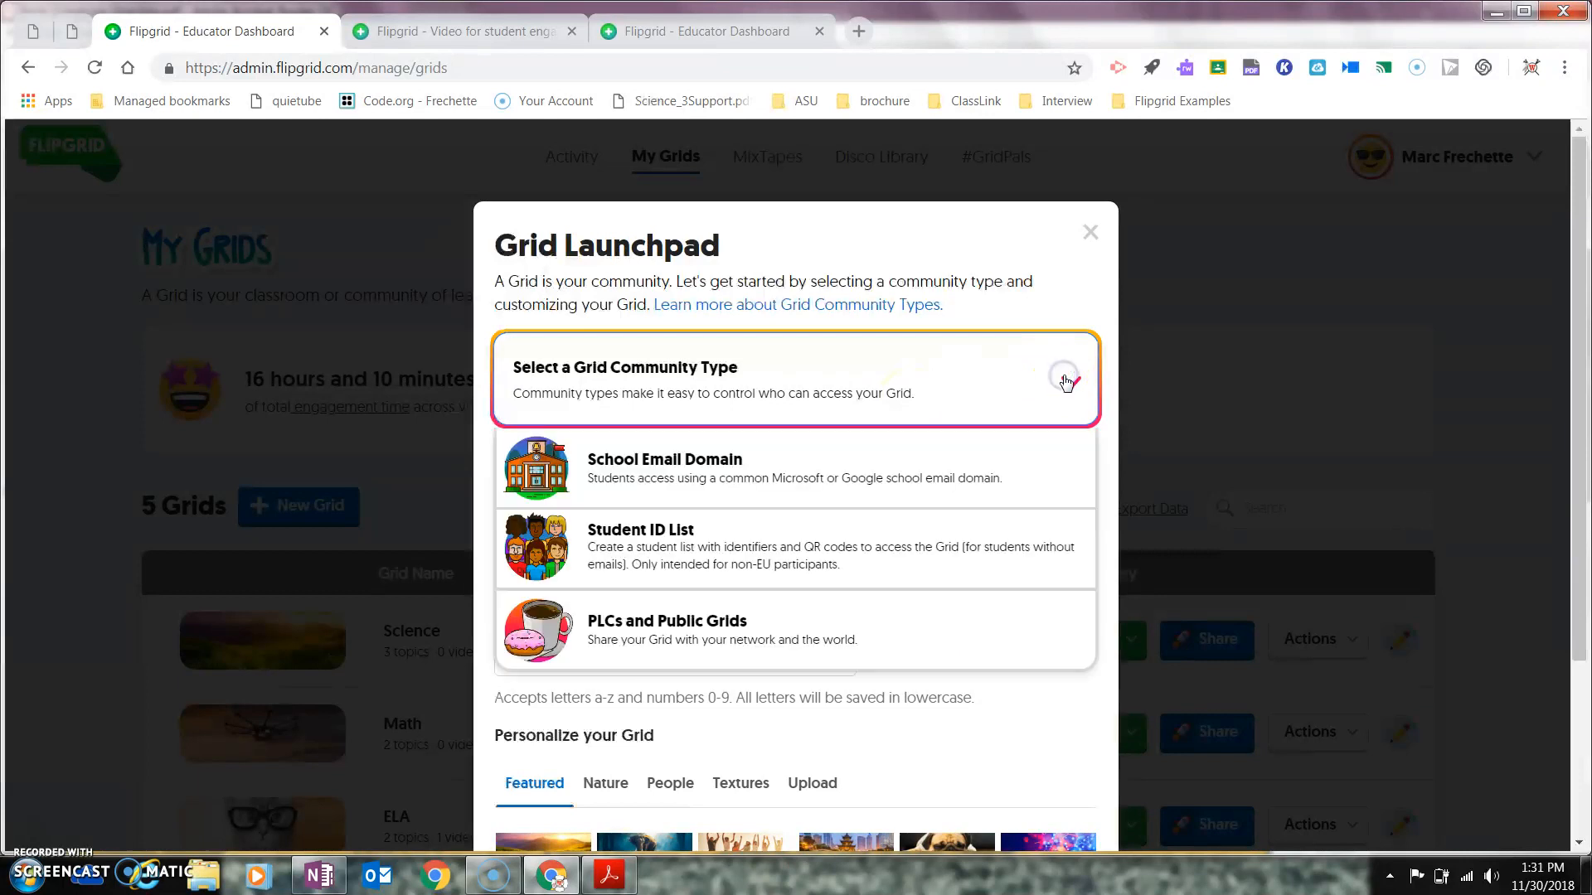
left_click(738, 479)
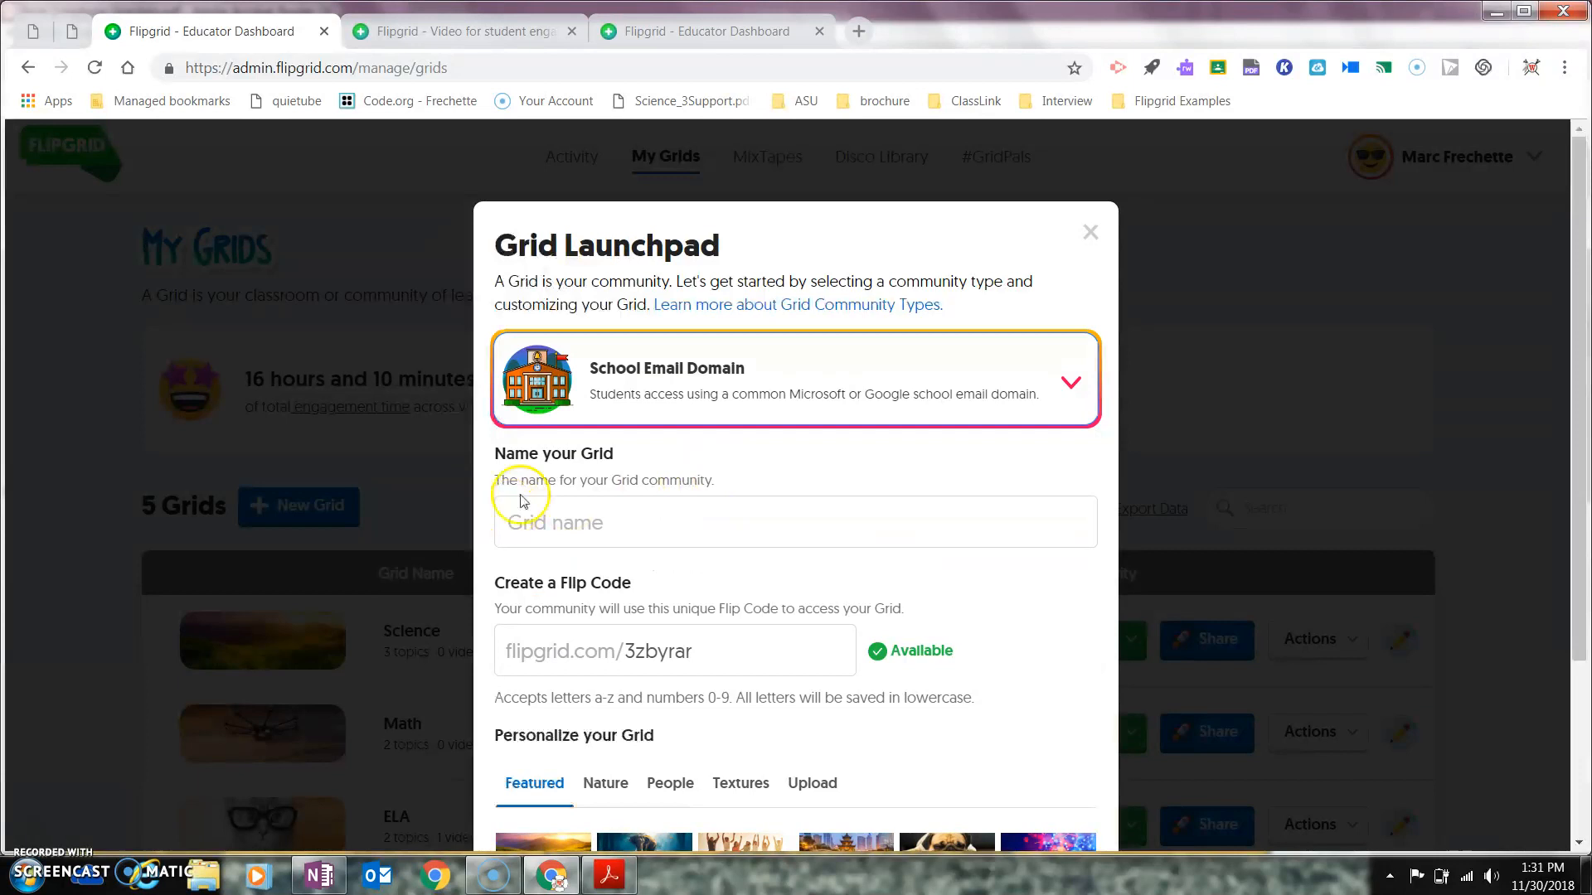
left_click(566, 533)
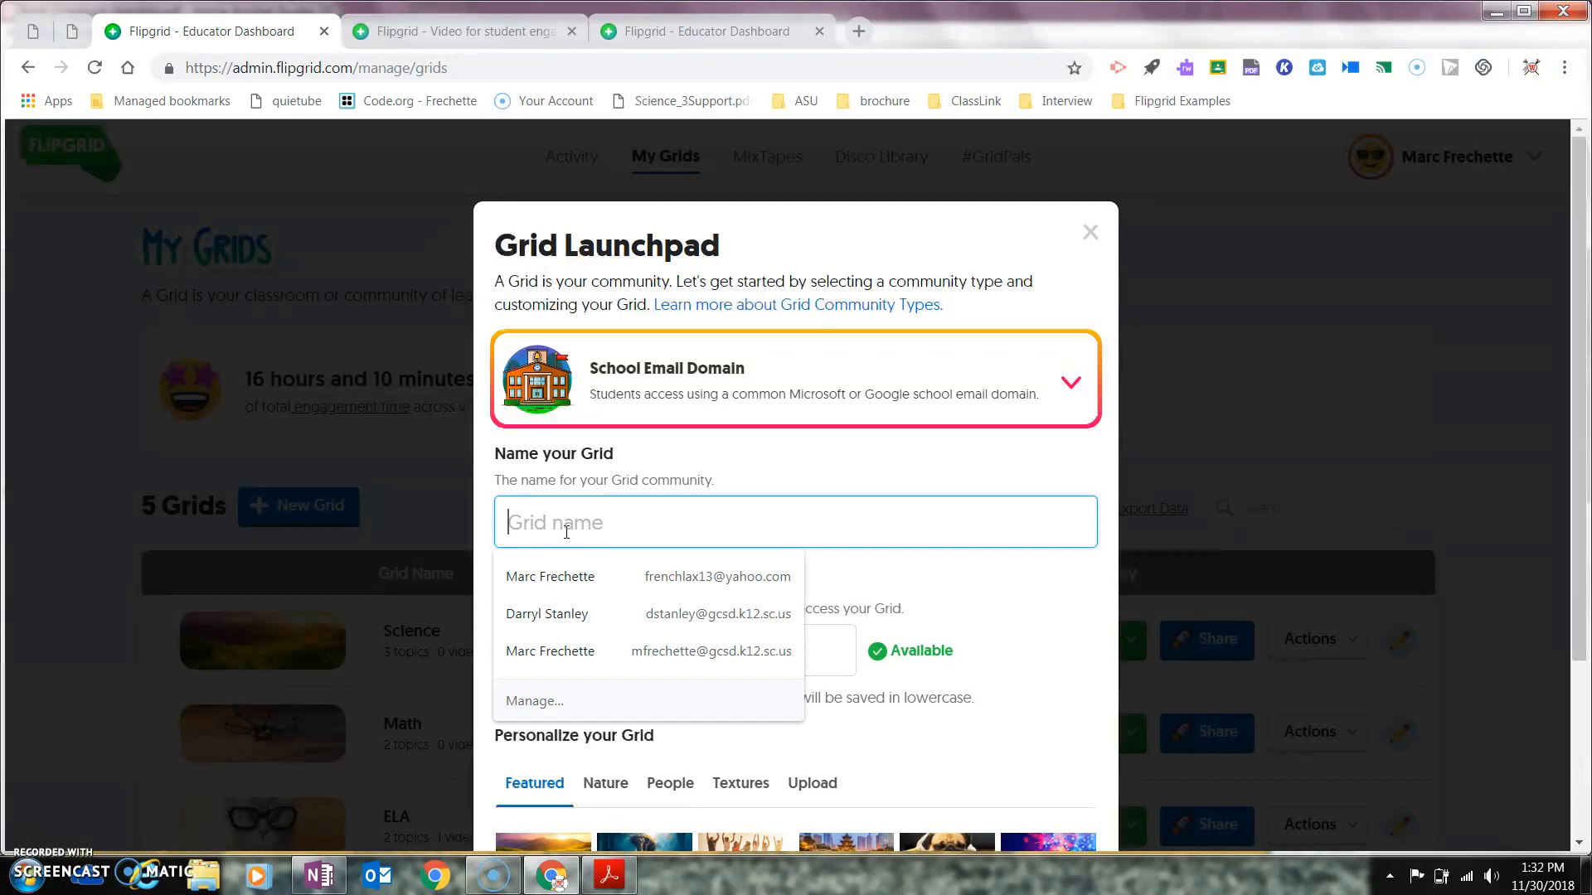
type("Social Studies")
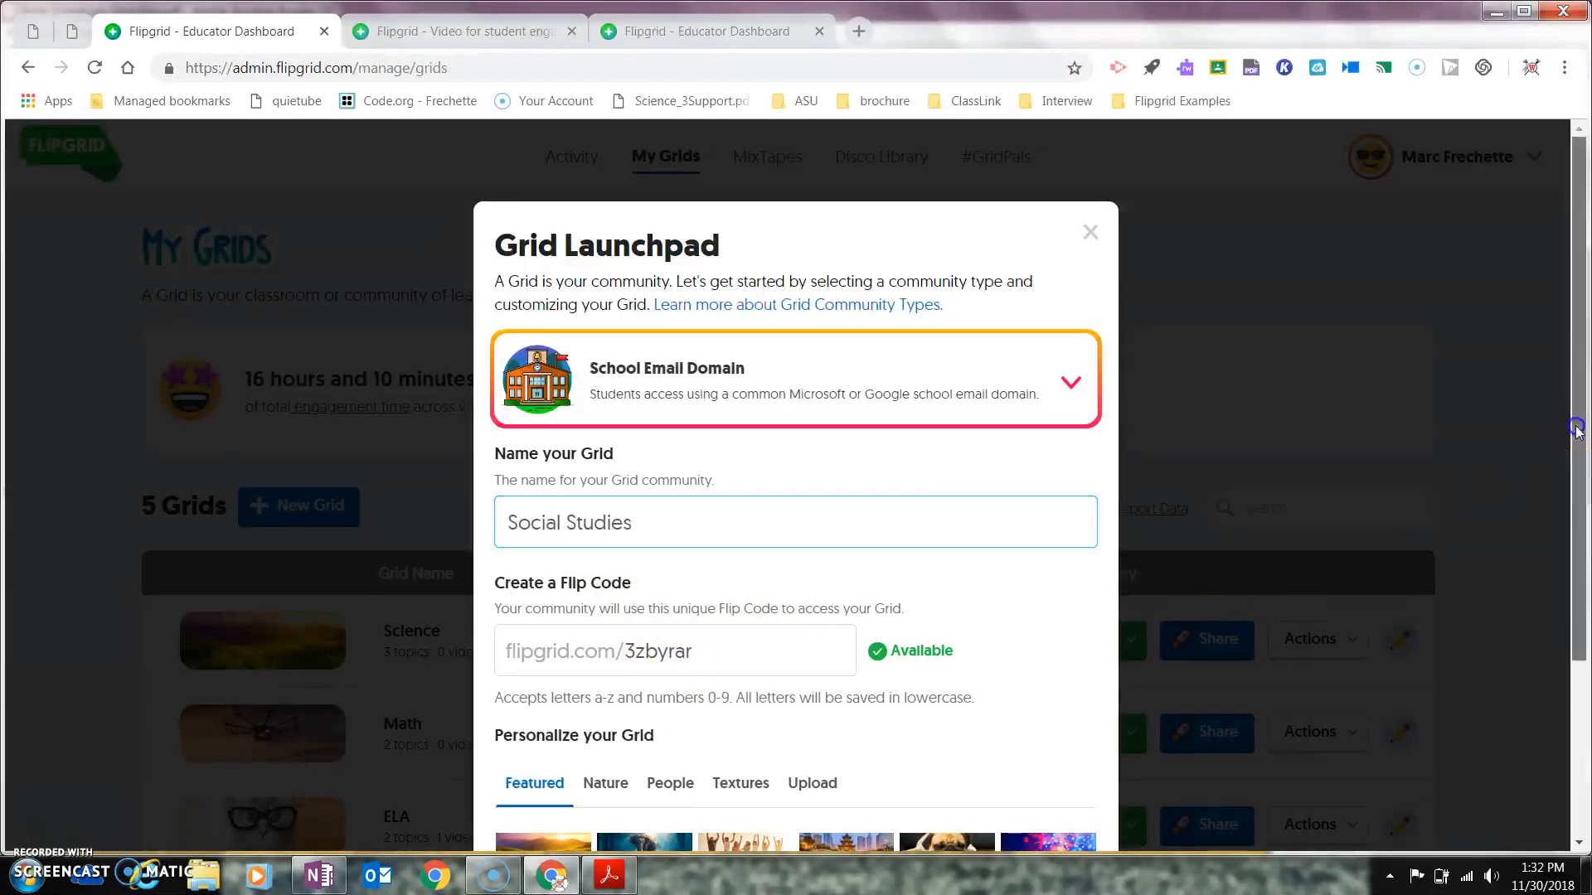
left_click_drag(1567, 426, 1567, 542)
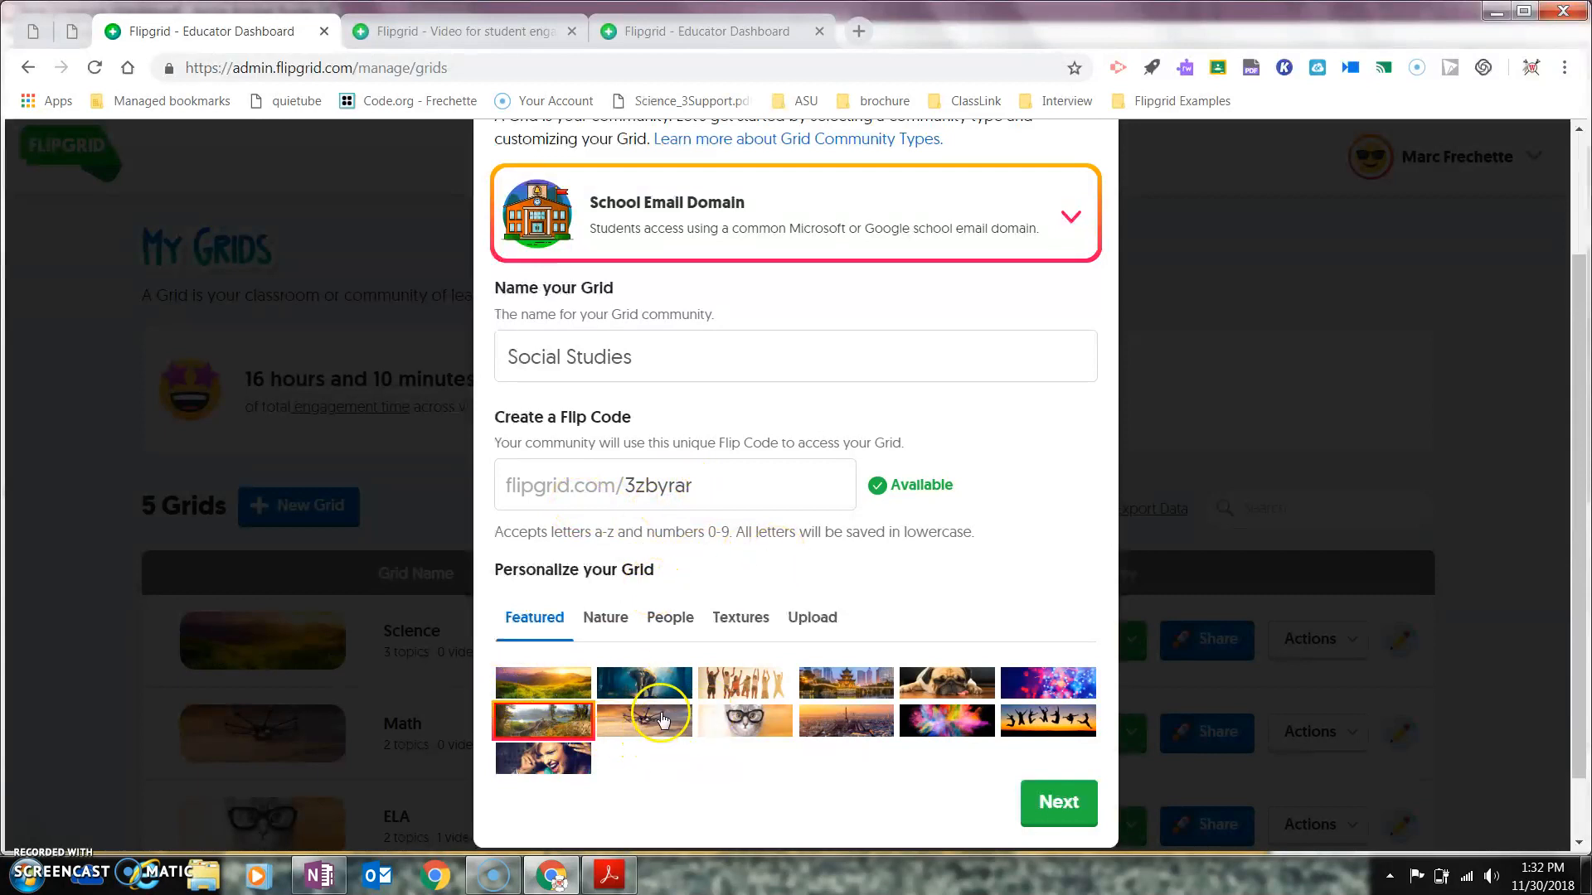
left_click(1047, 720)
left_click(1056, 800)
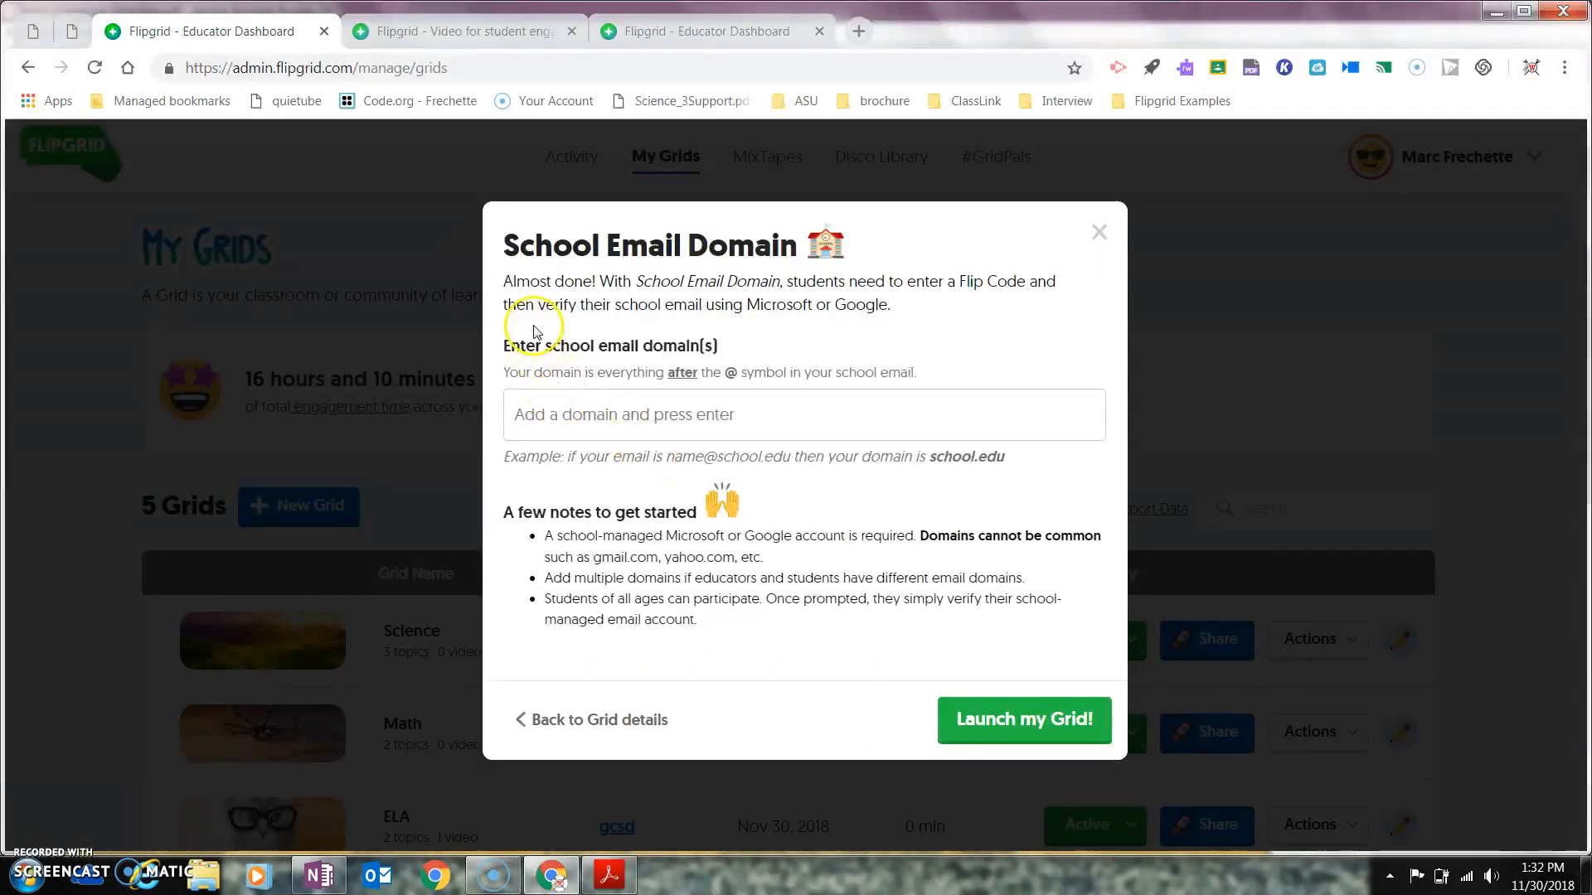
Step: Allow the live.gcsd.k12.sc.us and gcsd.k12.sc.us domains, then launch the grid
left_click(582, 428)
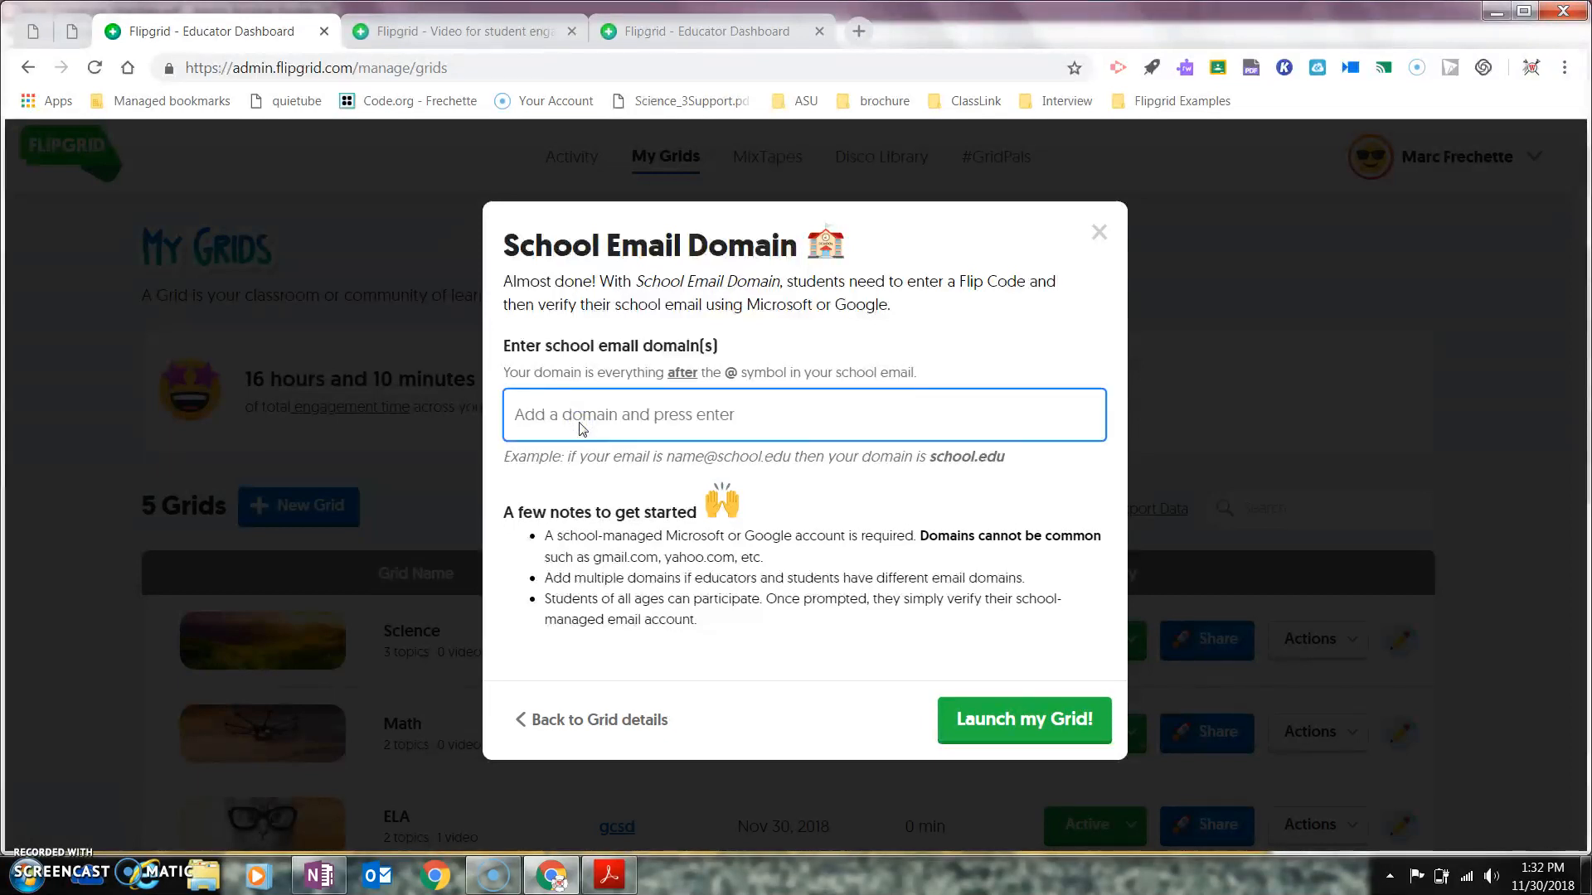
type("@live.gcsd.k1")
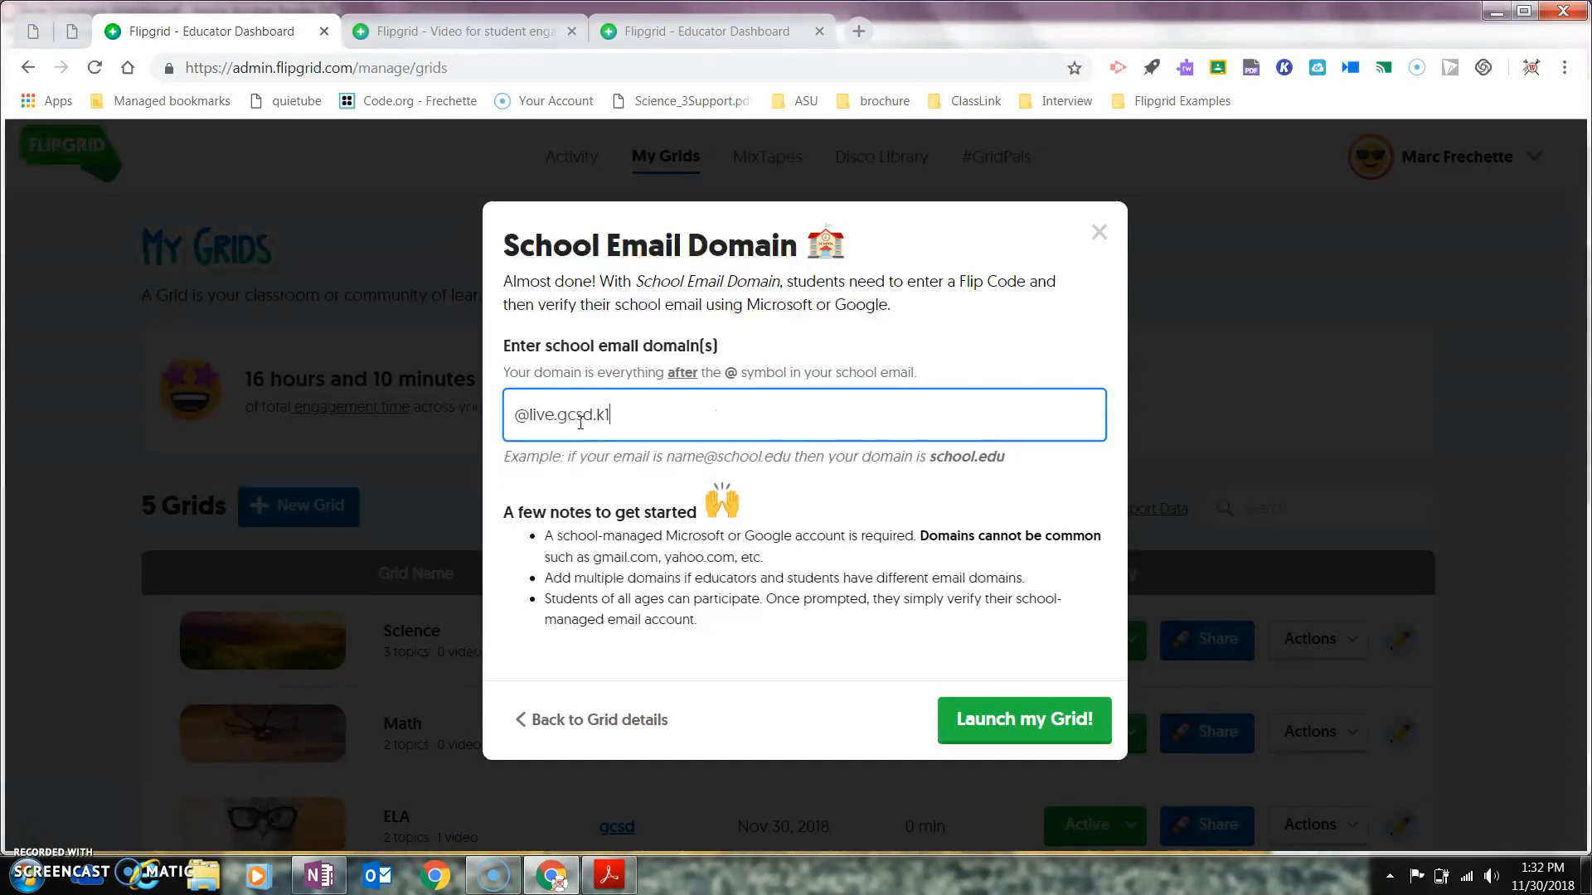
type("2.sc.us")
key("Return")
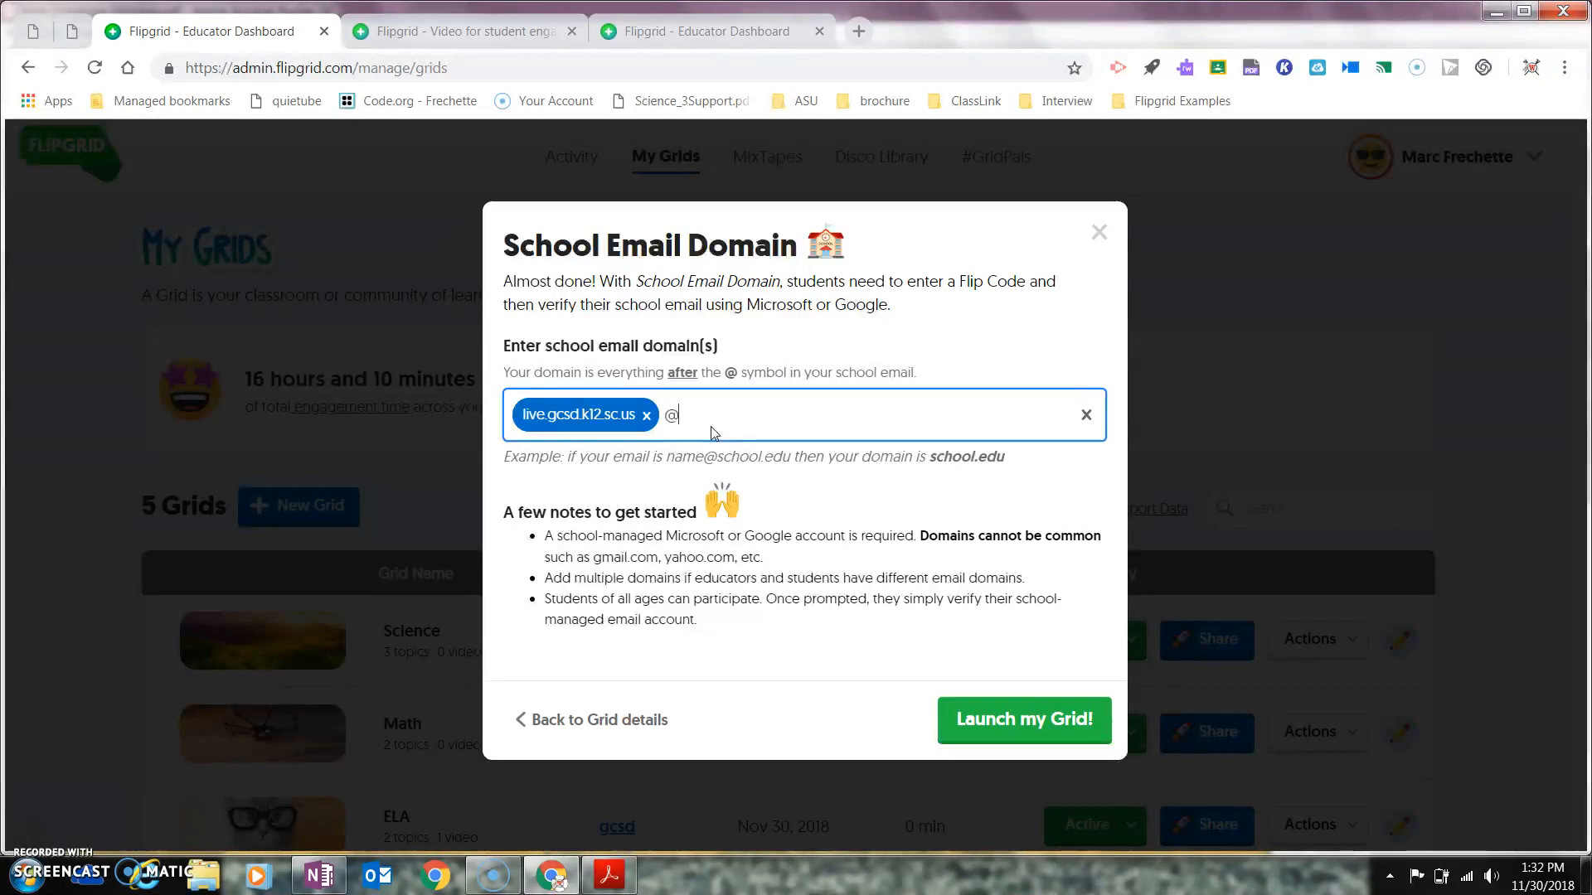
type("sd.k12.sc.us")
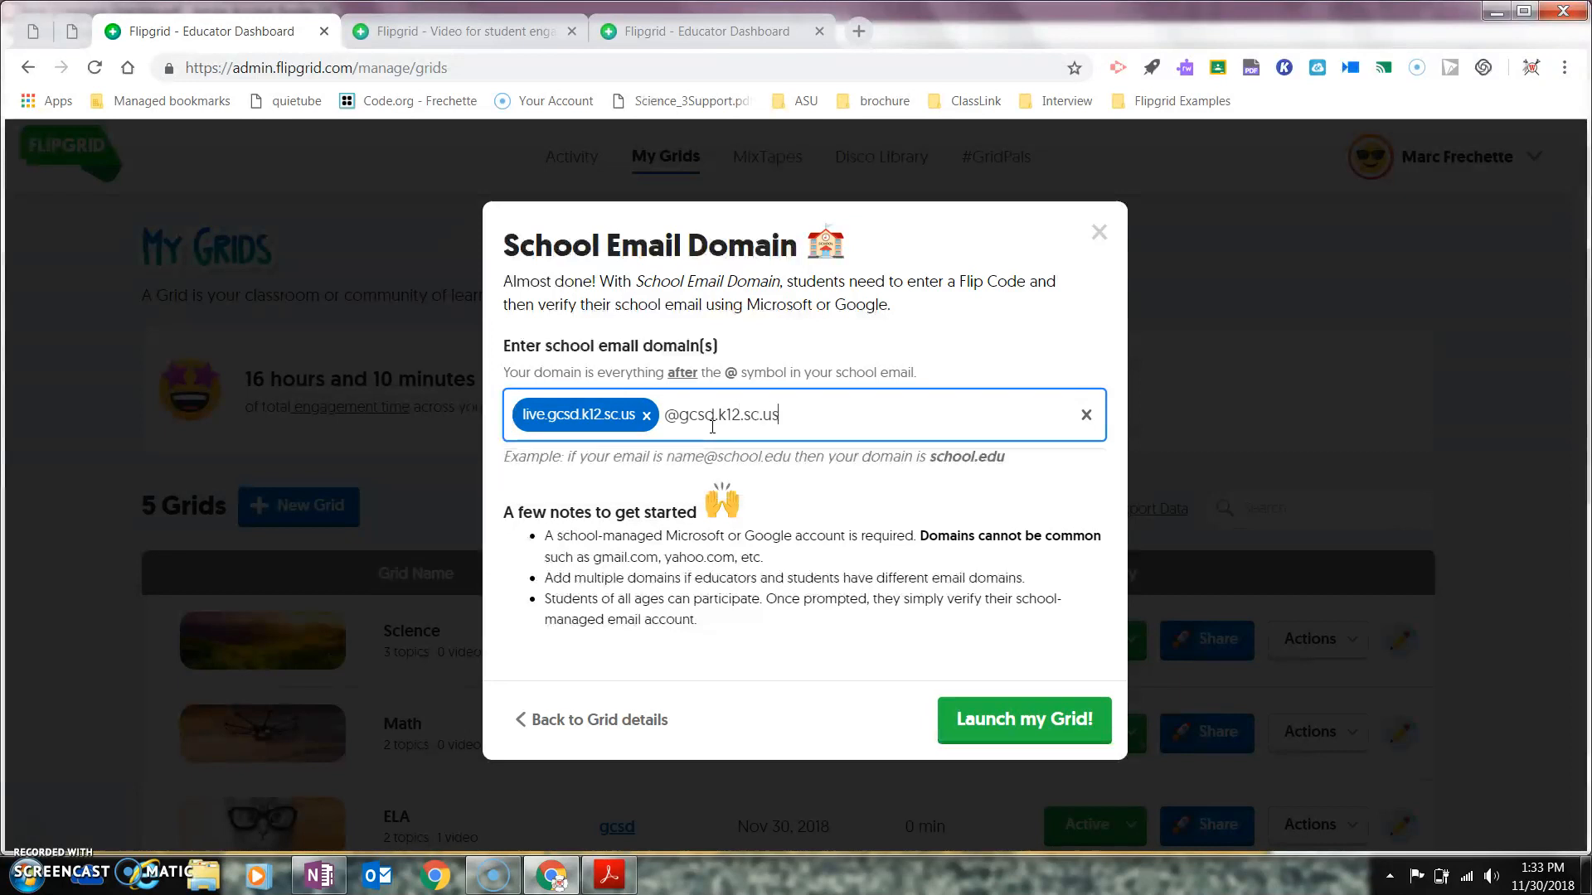
key("Return")
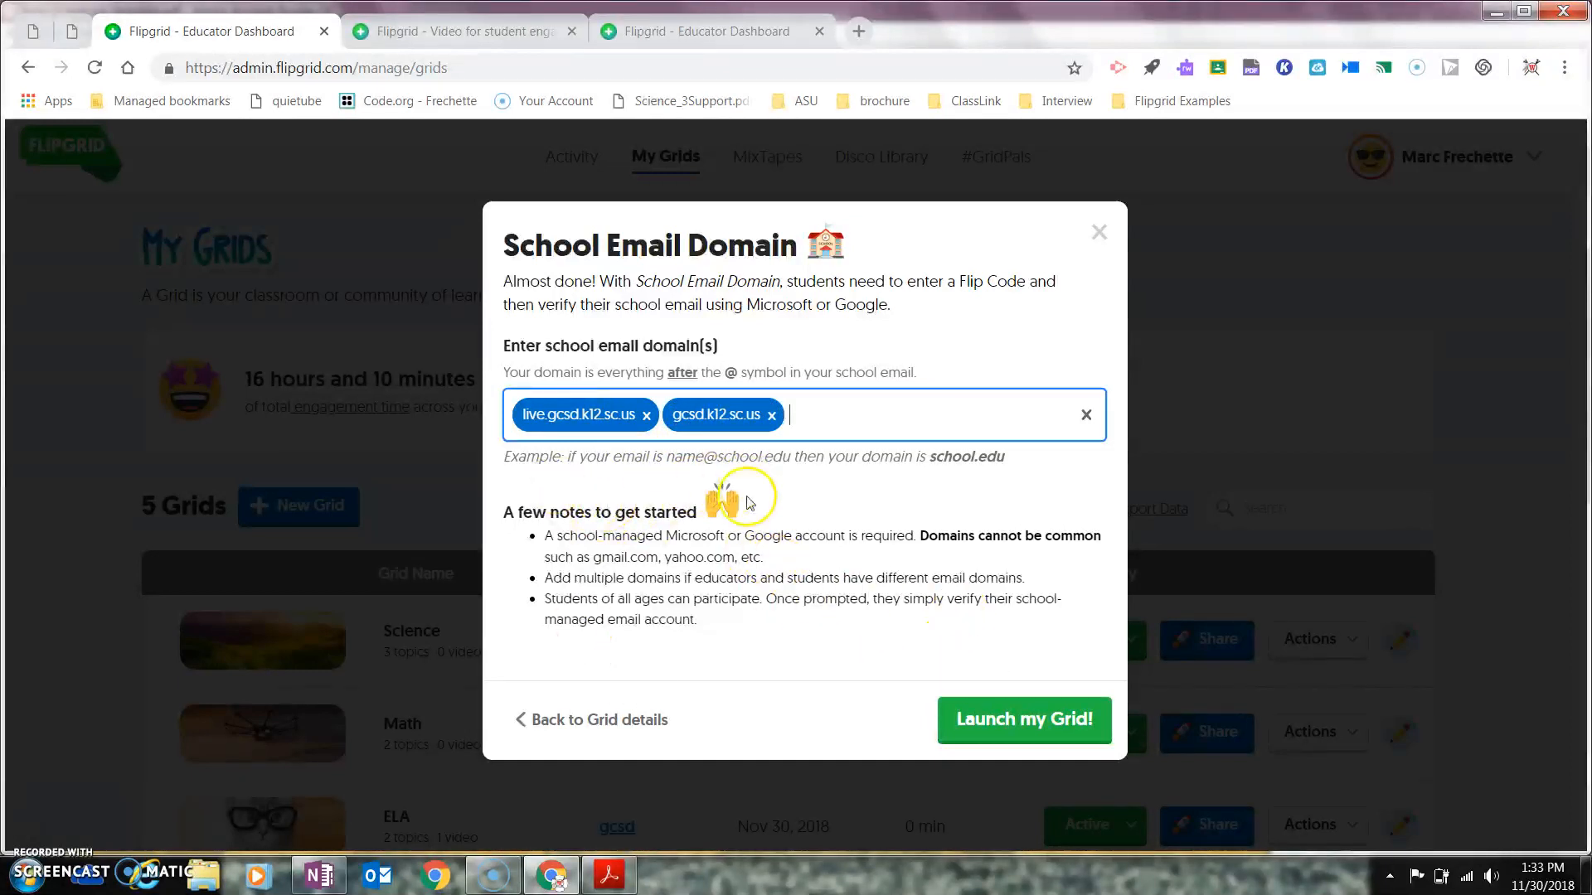
left_click(983, 728)
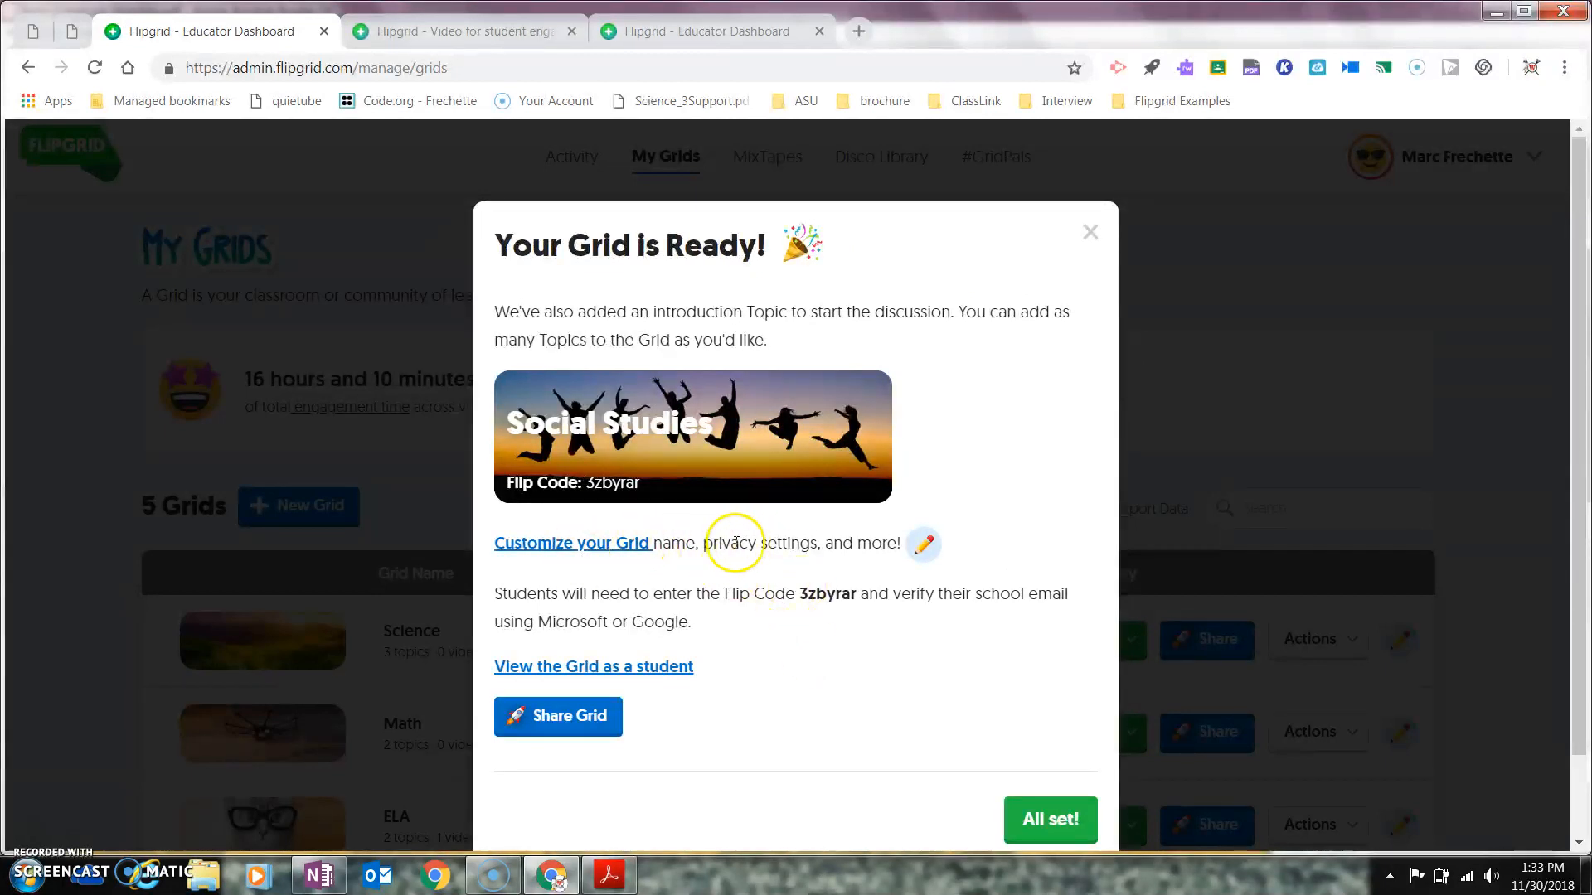
Step: Edit the Social Studies grid and scroll down to Section 3, Features
left_click(925, 556)
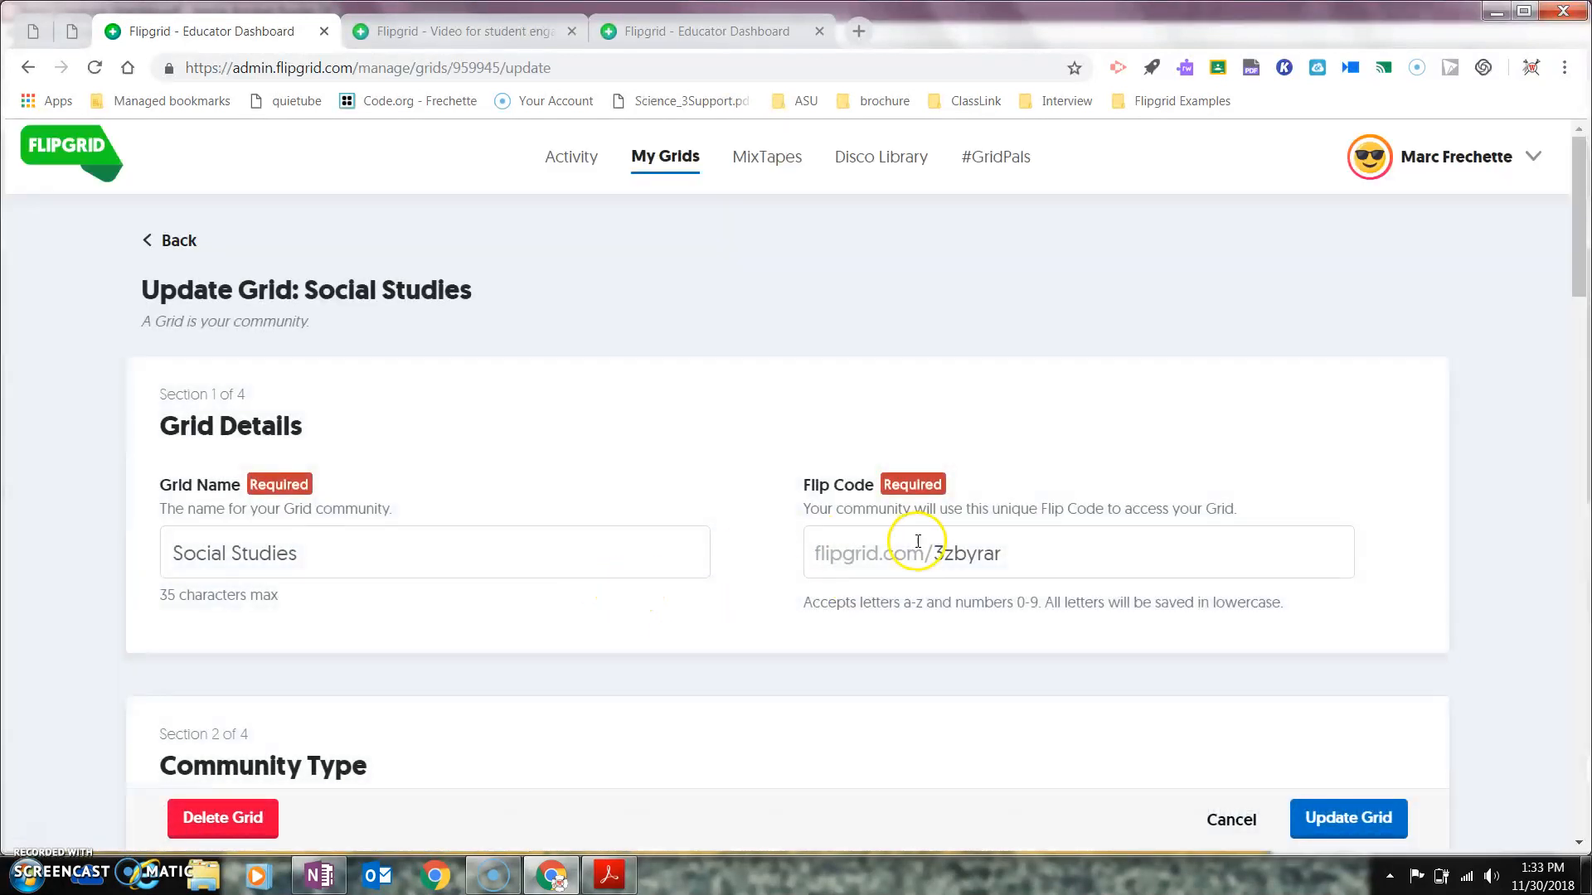
left_click(1582, 211)
left_click_drag(1582, 211, 1577, 342)
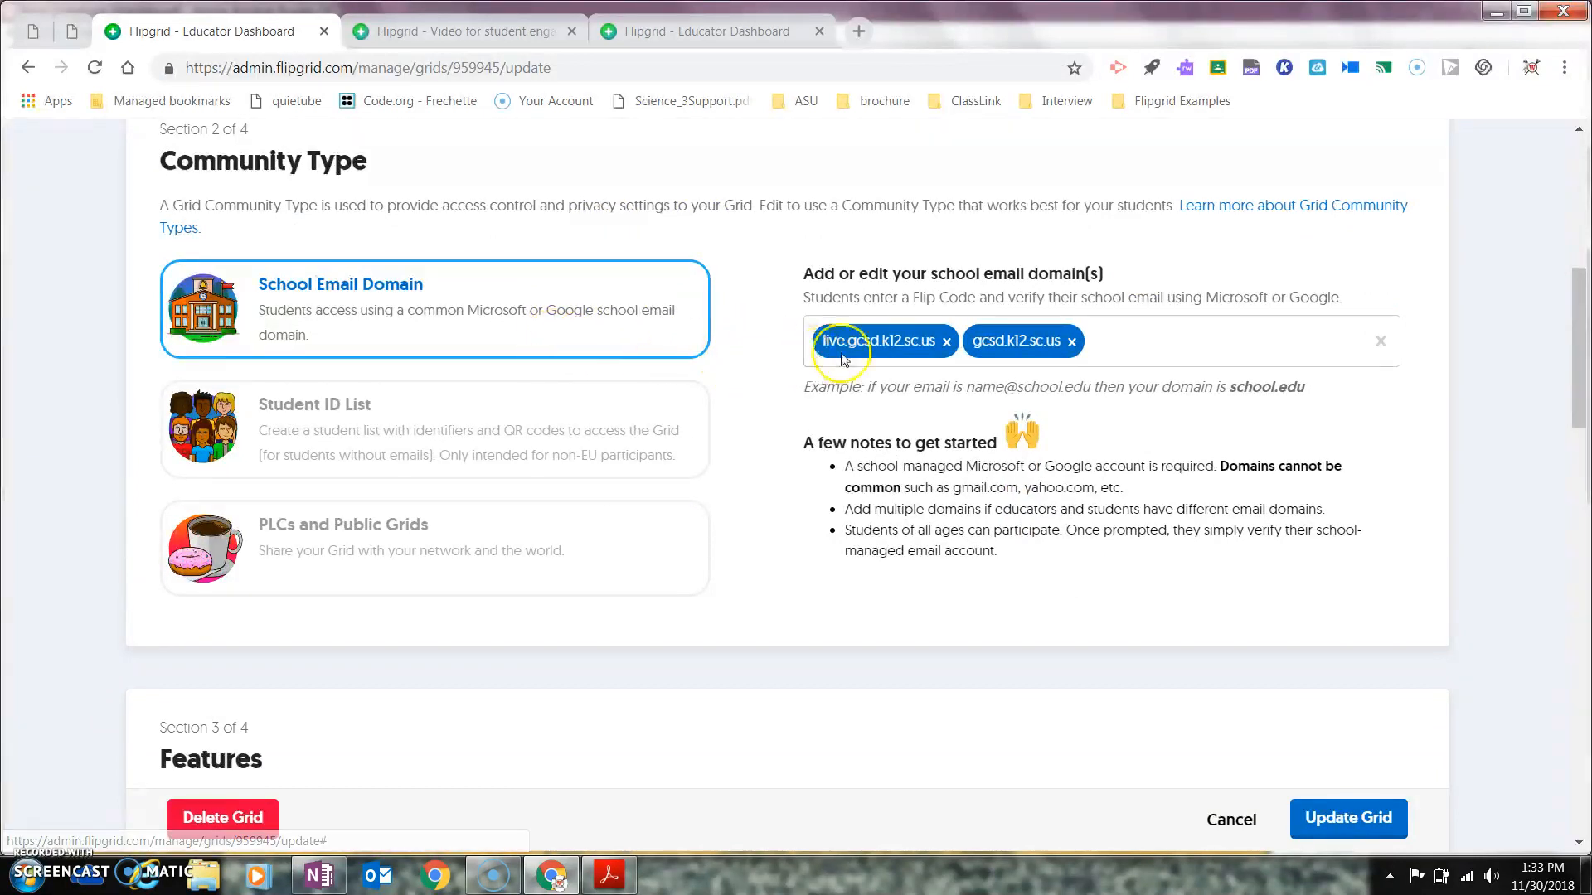
left_click_drag(1579, 381, 1578, 484)
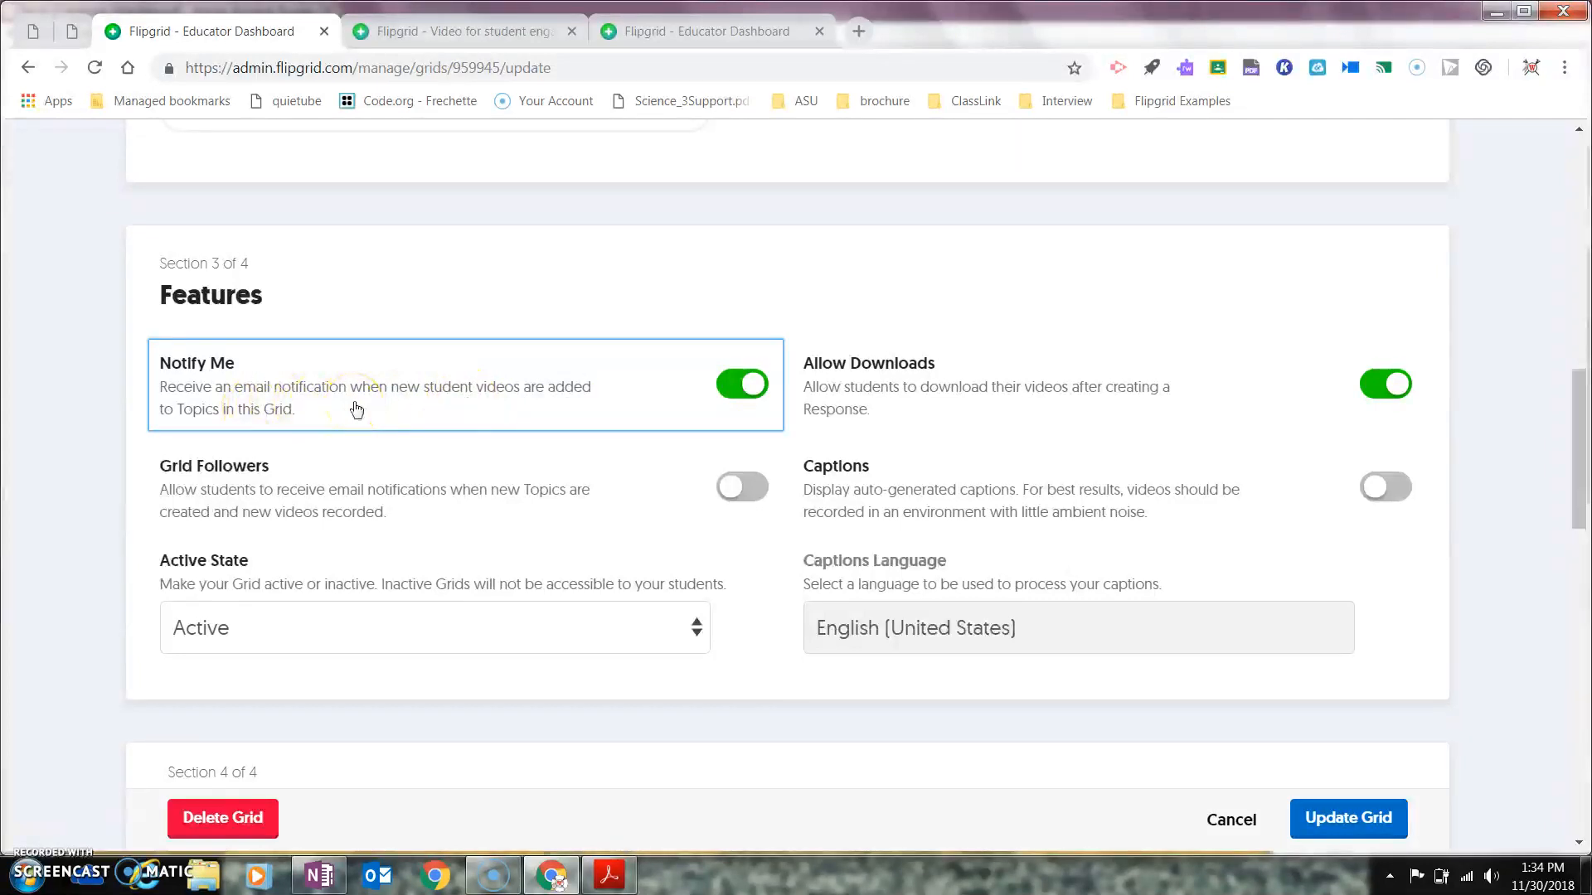
Step: Turn off Notify Me email notifications and Allow Downloads in the grid's features
left_click(741, 393)
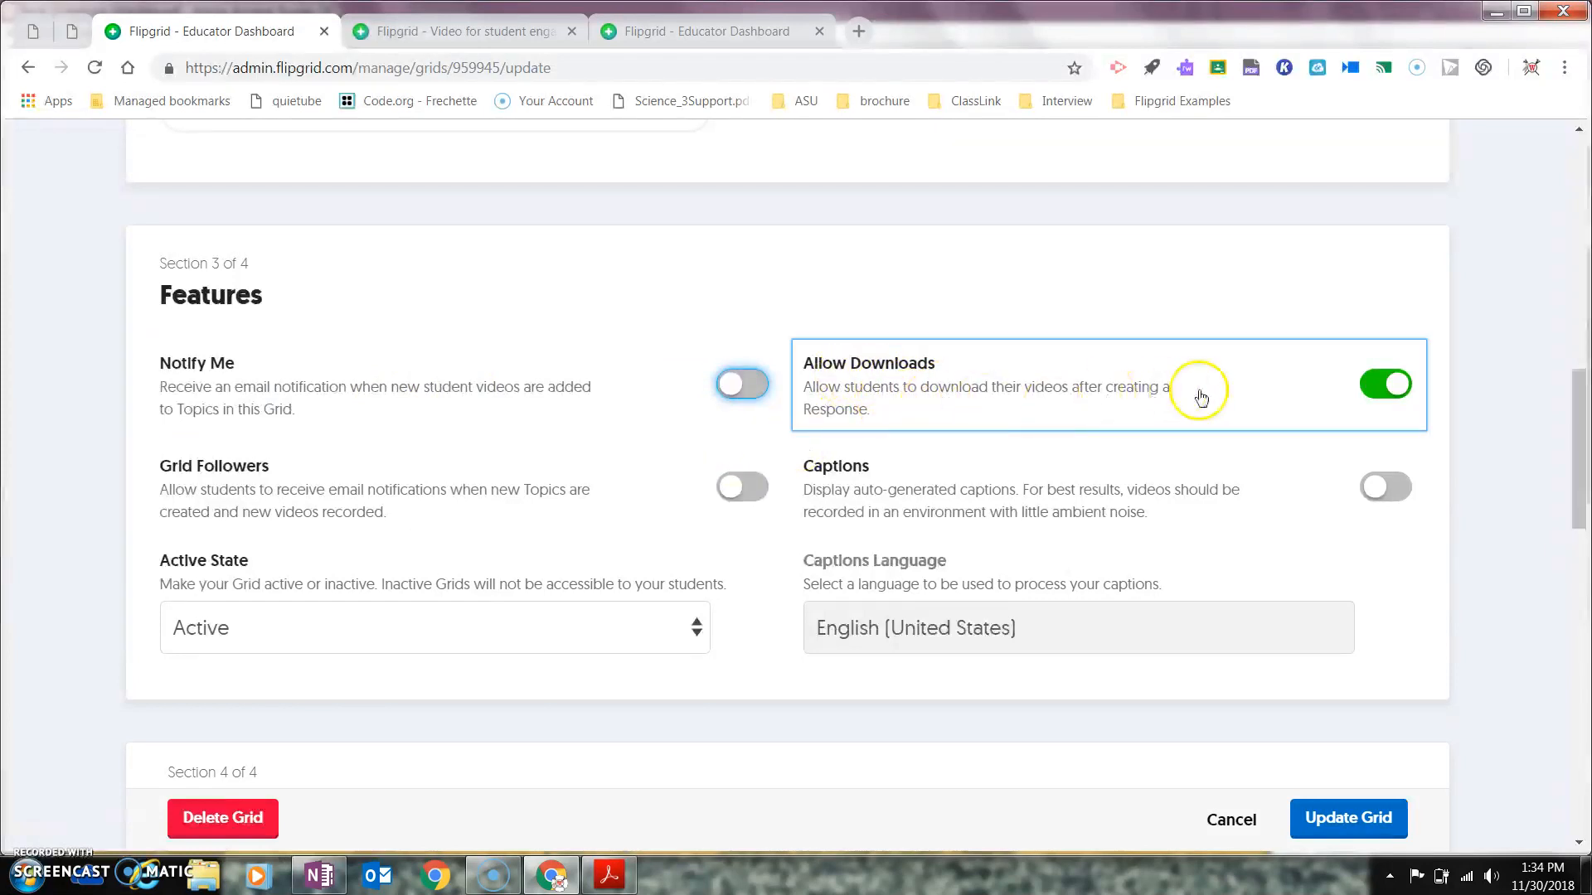
left_click(1384, 388)
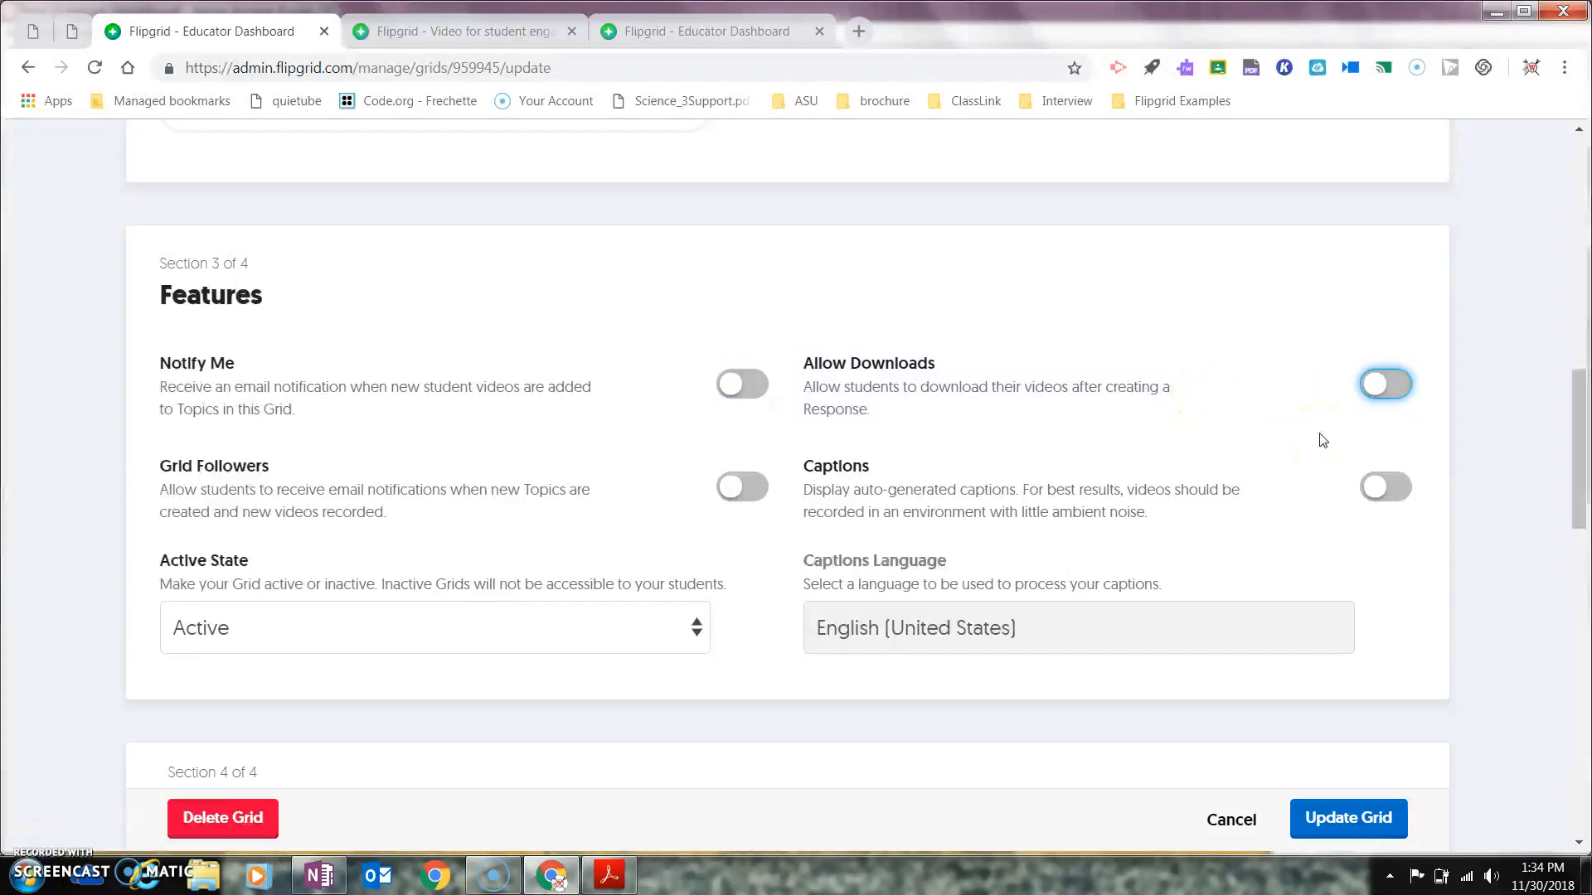
left_click(1576, 419)
left_click_drag(1574, 417, 1574, 432)
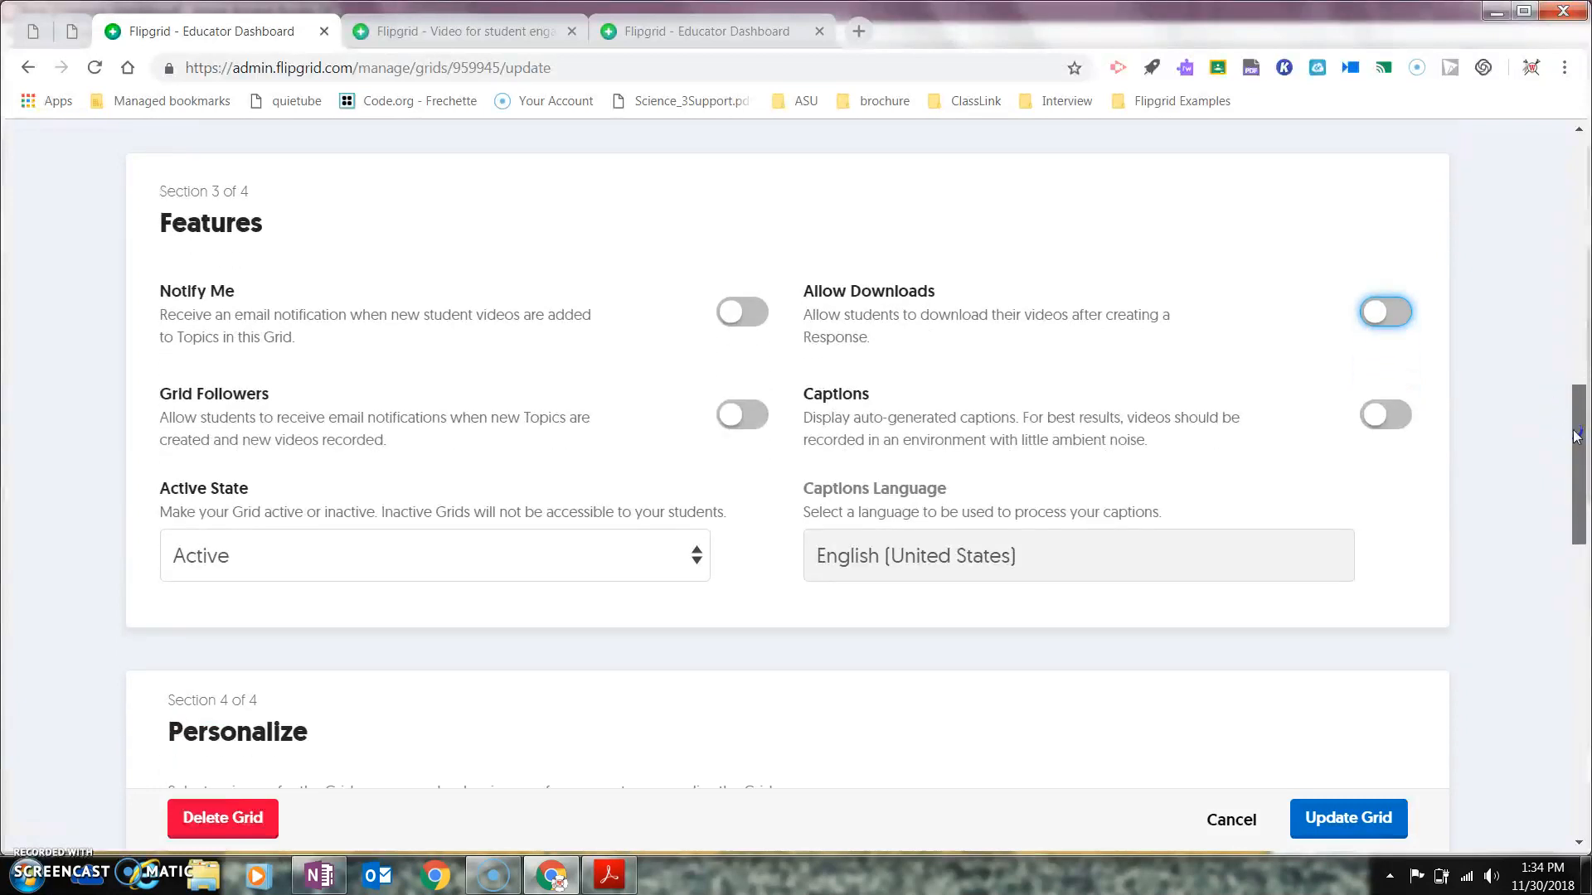
left_click_drag(1576, 437, 1575, 491)
Step: Keep the Active State set to Active and save the grid with Update Grid
left_click(659, 250)
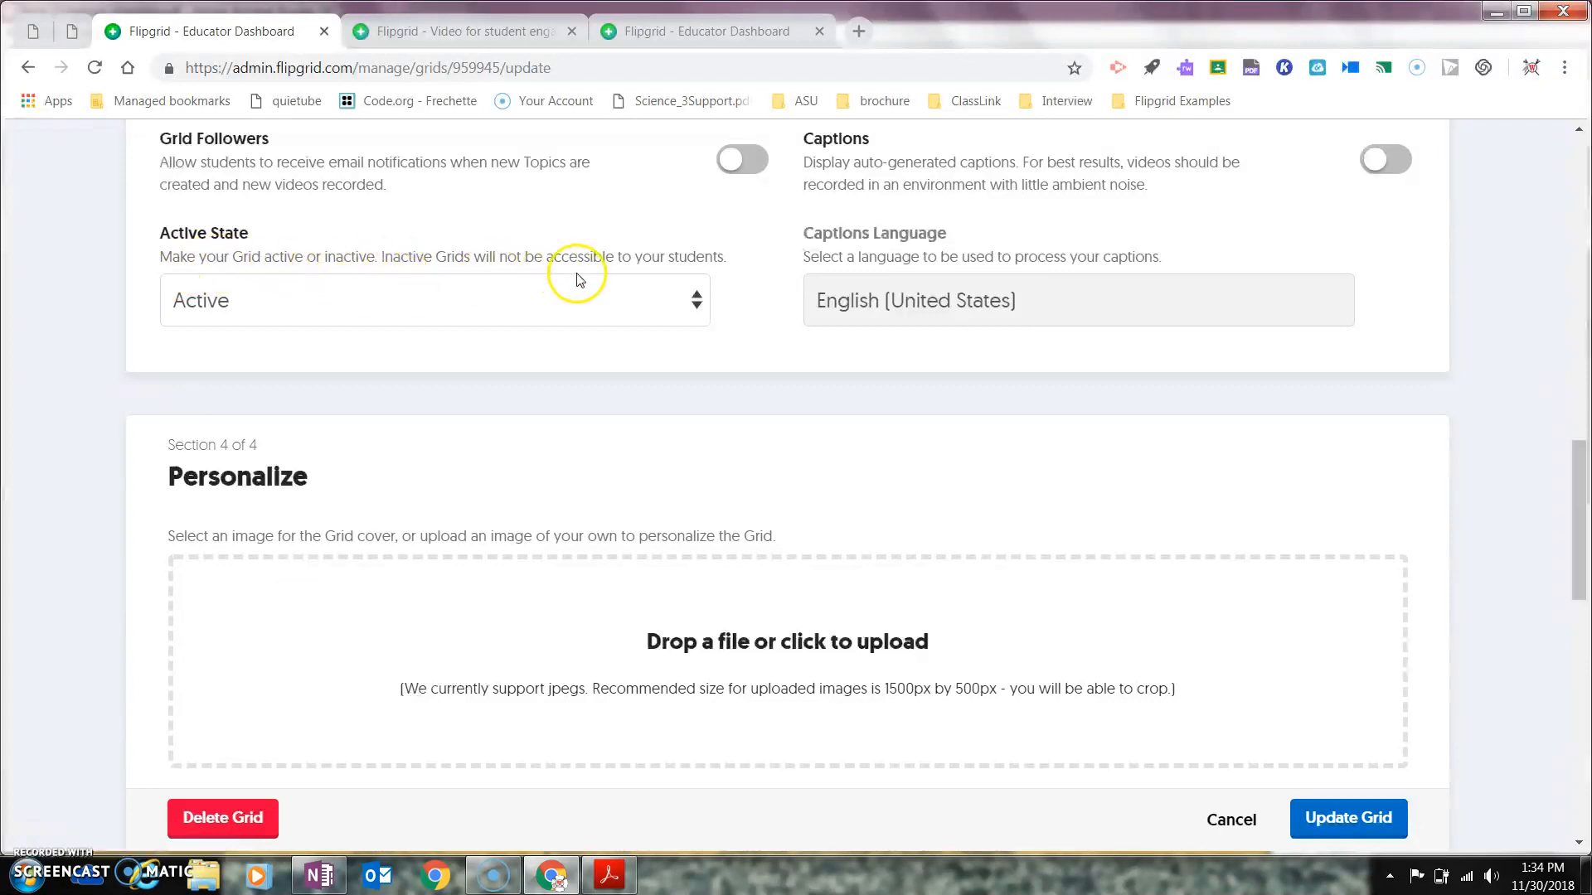
left_click(699, 300)
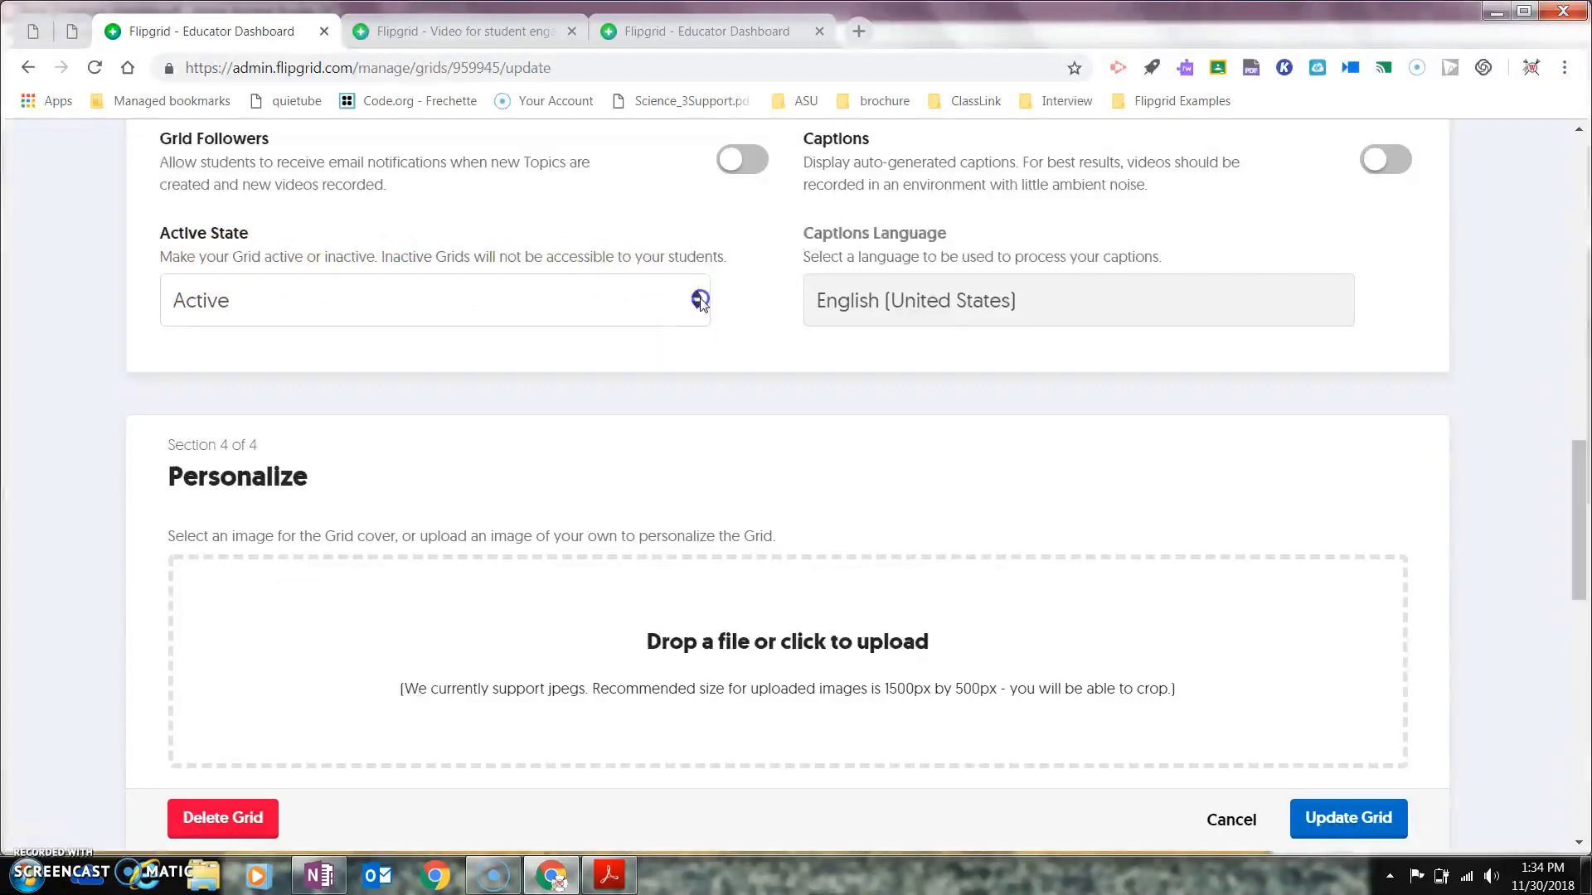
left_click(635, 325)
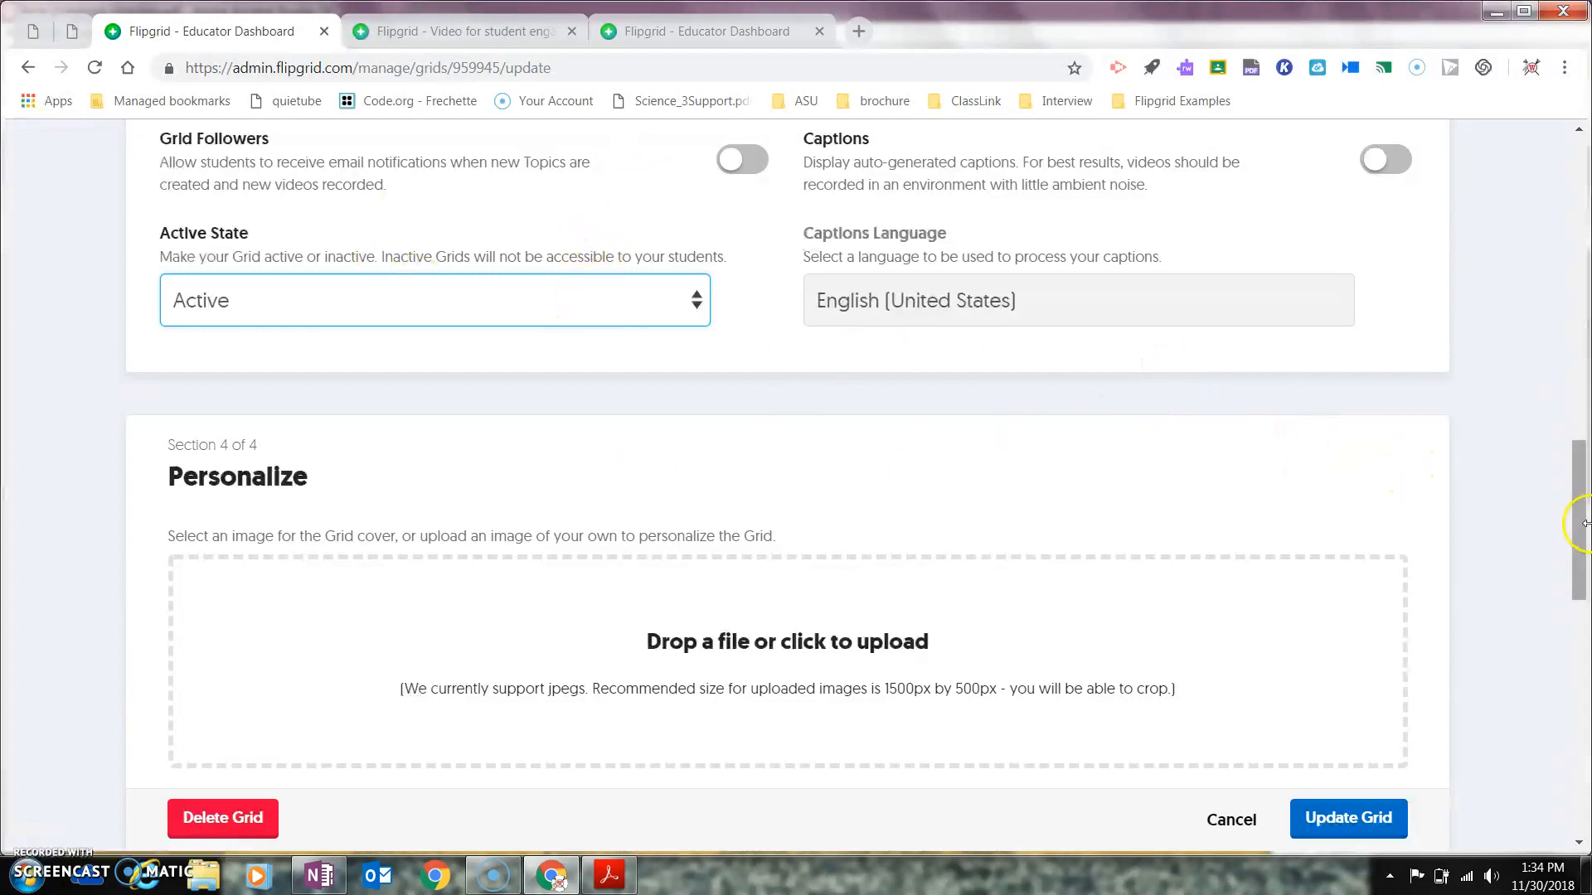
left_click_drag(1583, 530, 1575, 764)
left_click(1369, 564)
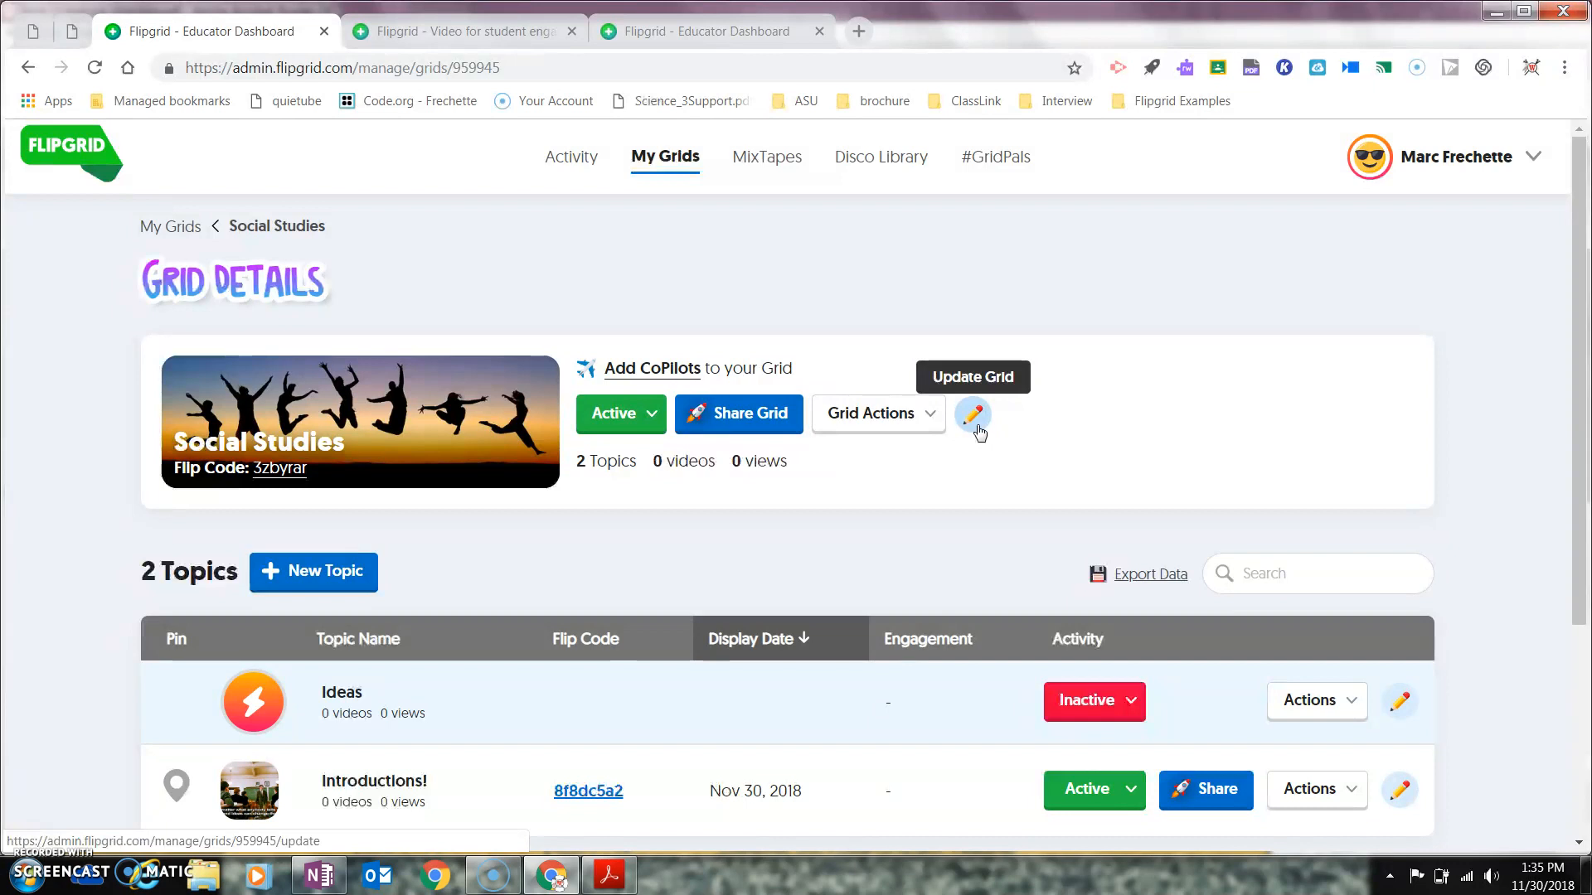
left_click(930, 418)
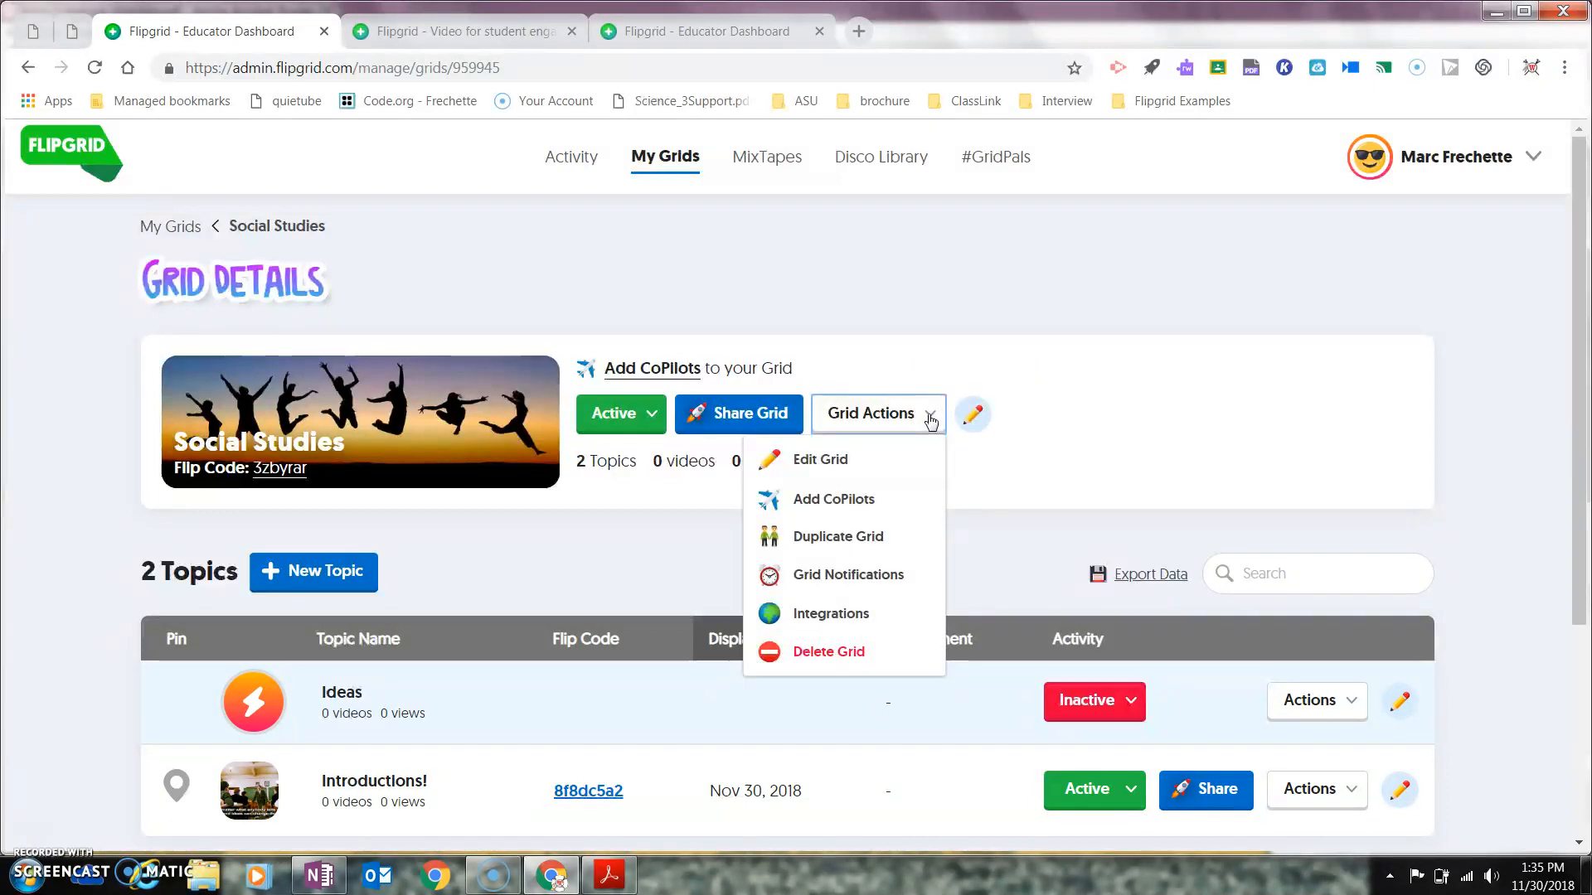
left_click(851, 500)
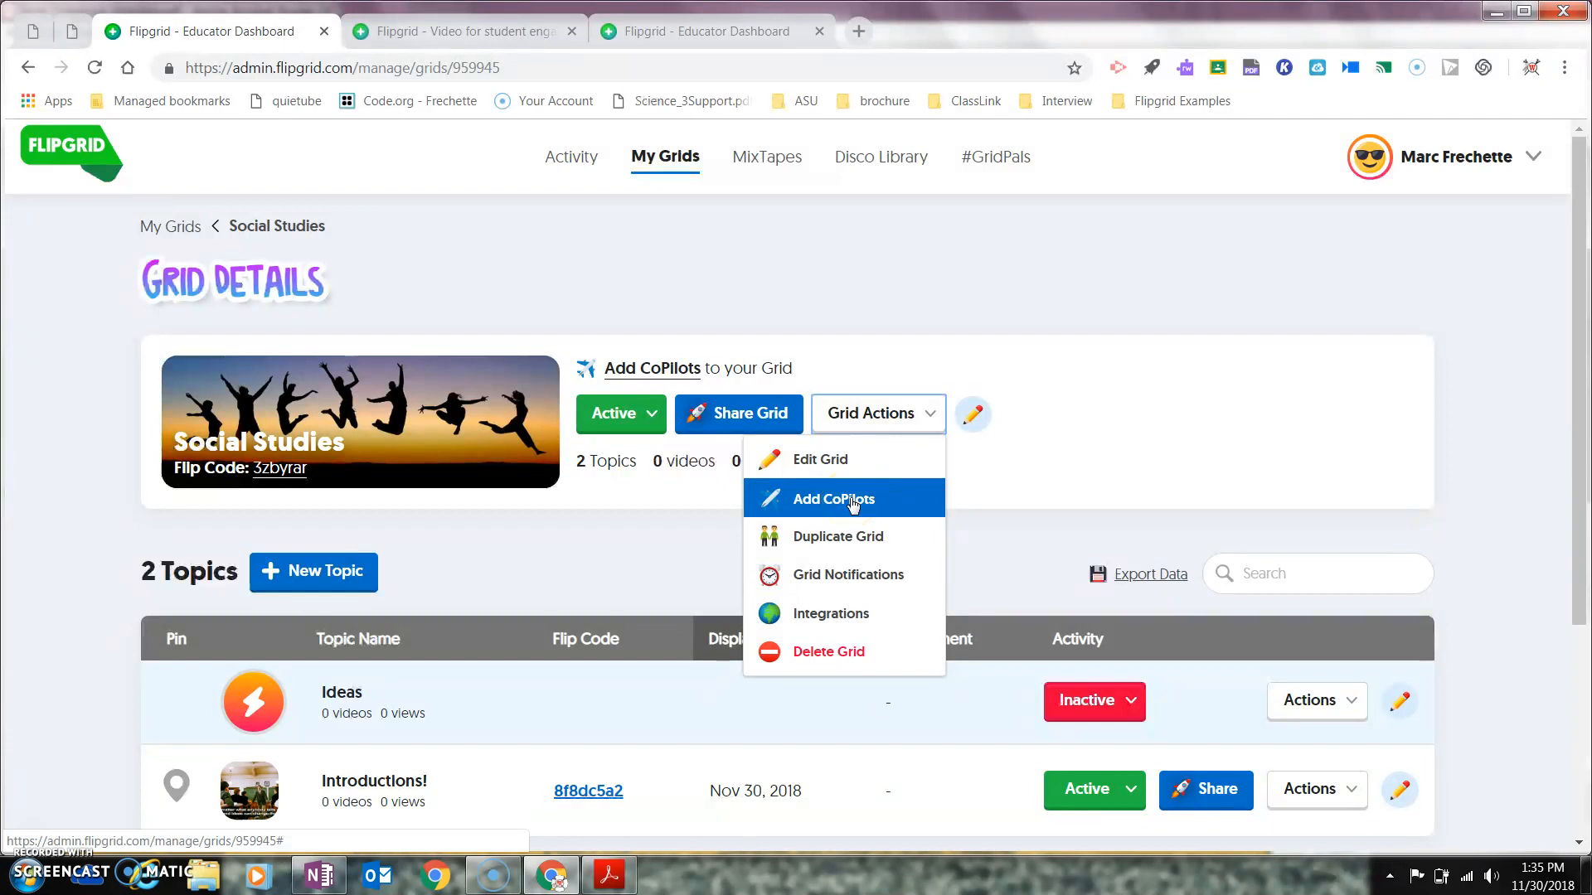
left_click(828, 543)
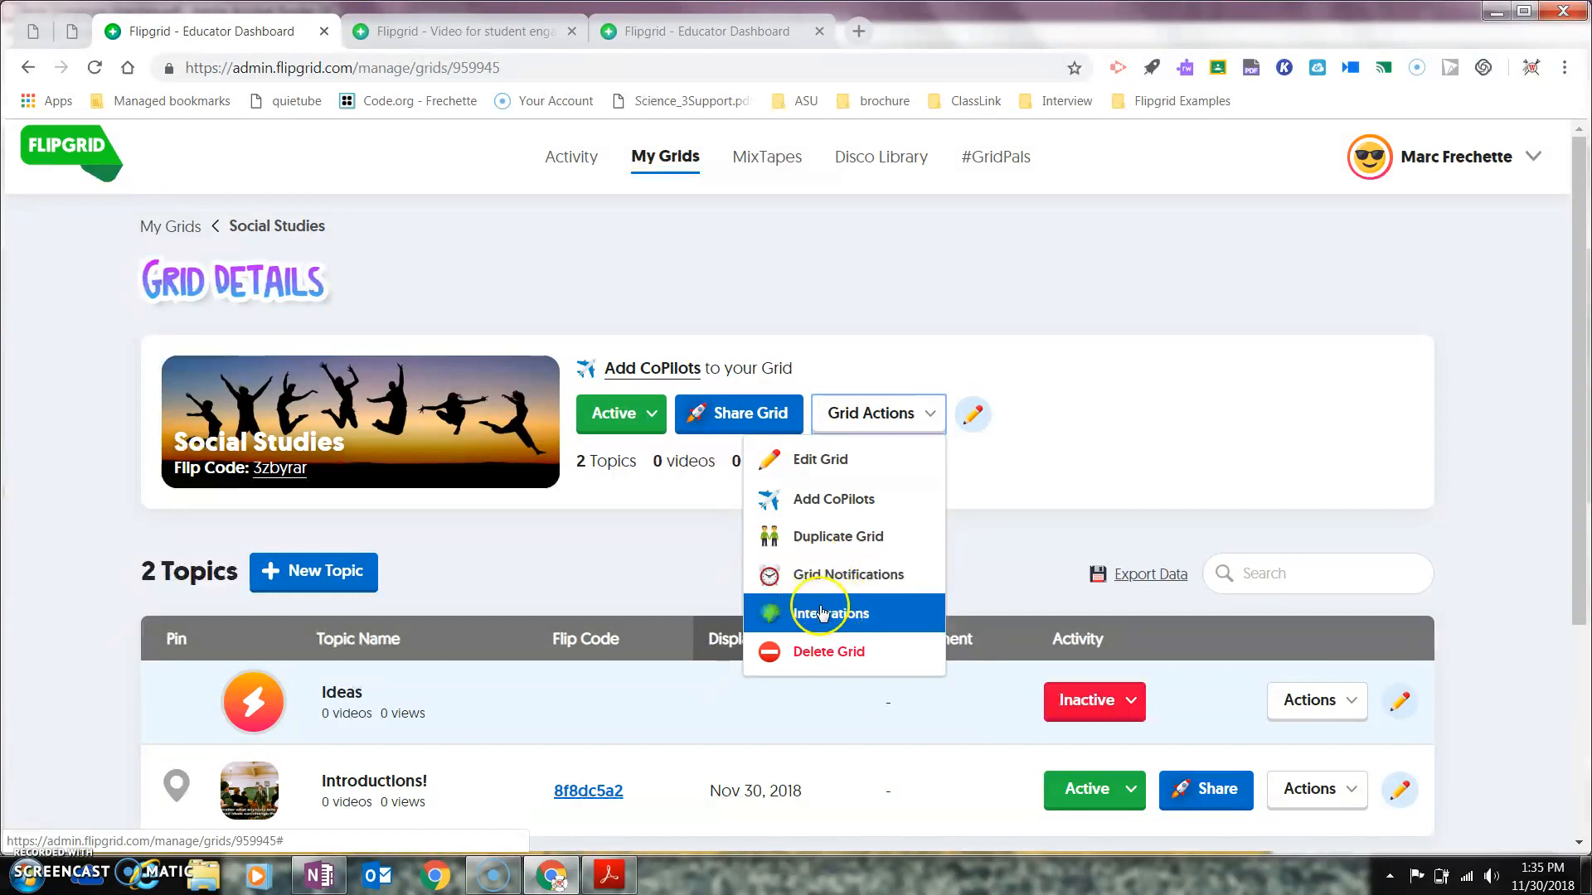
left_click(671, 587)
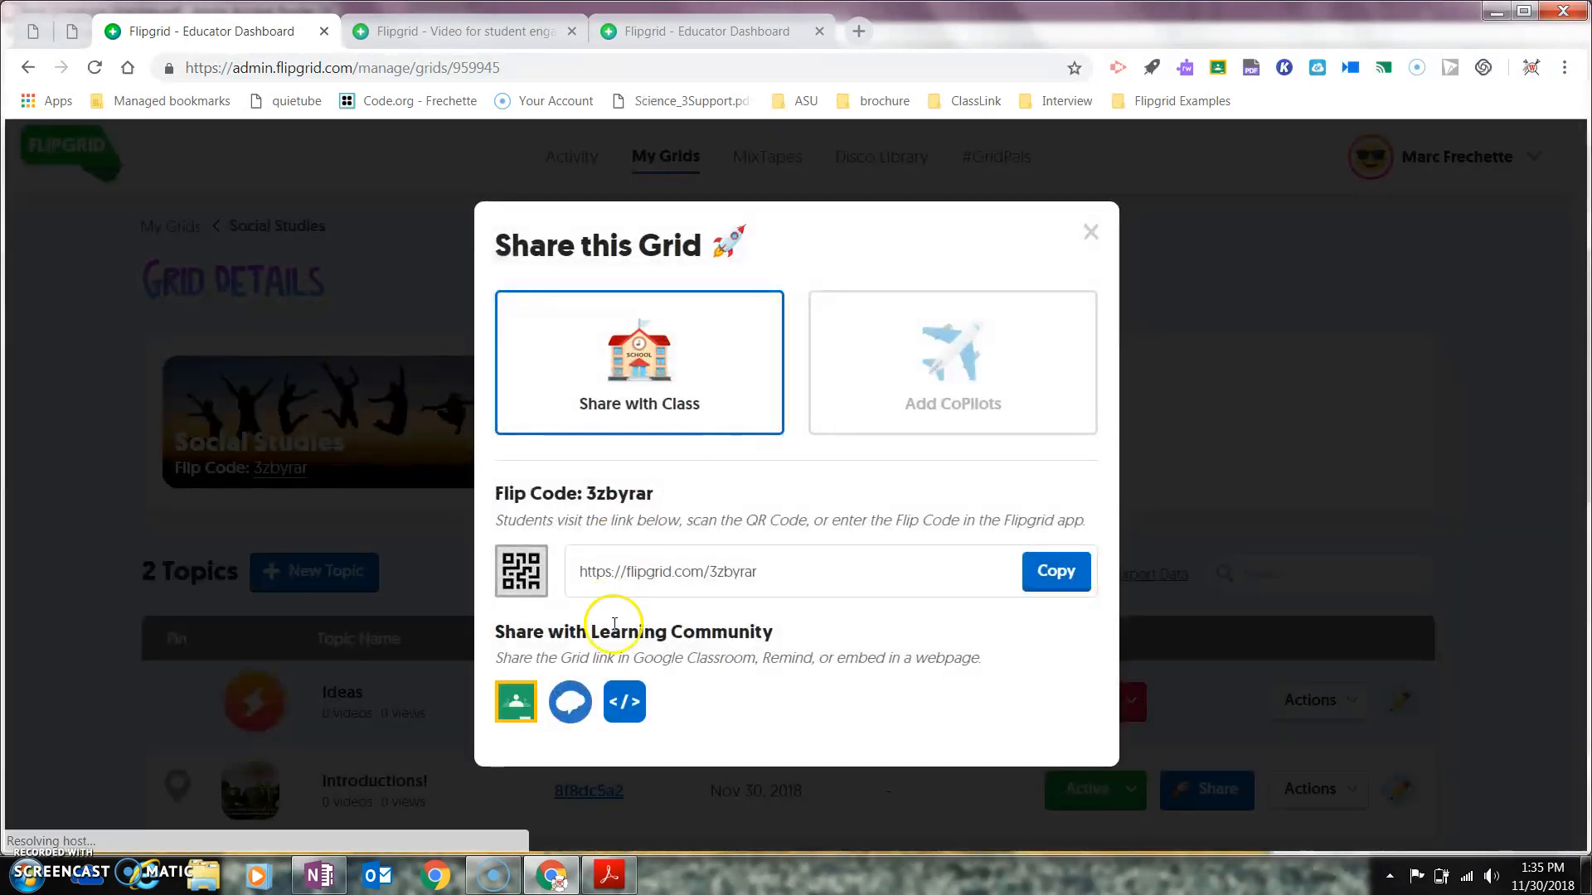
left_click(502, 703)
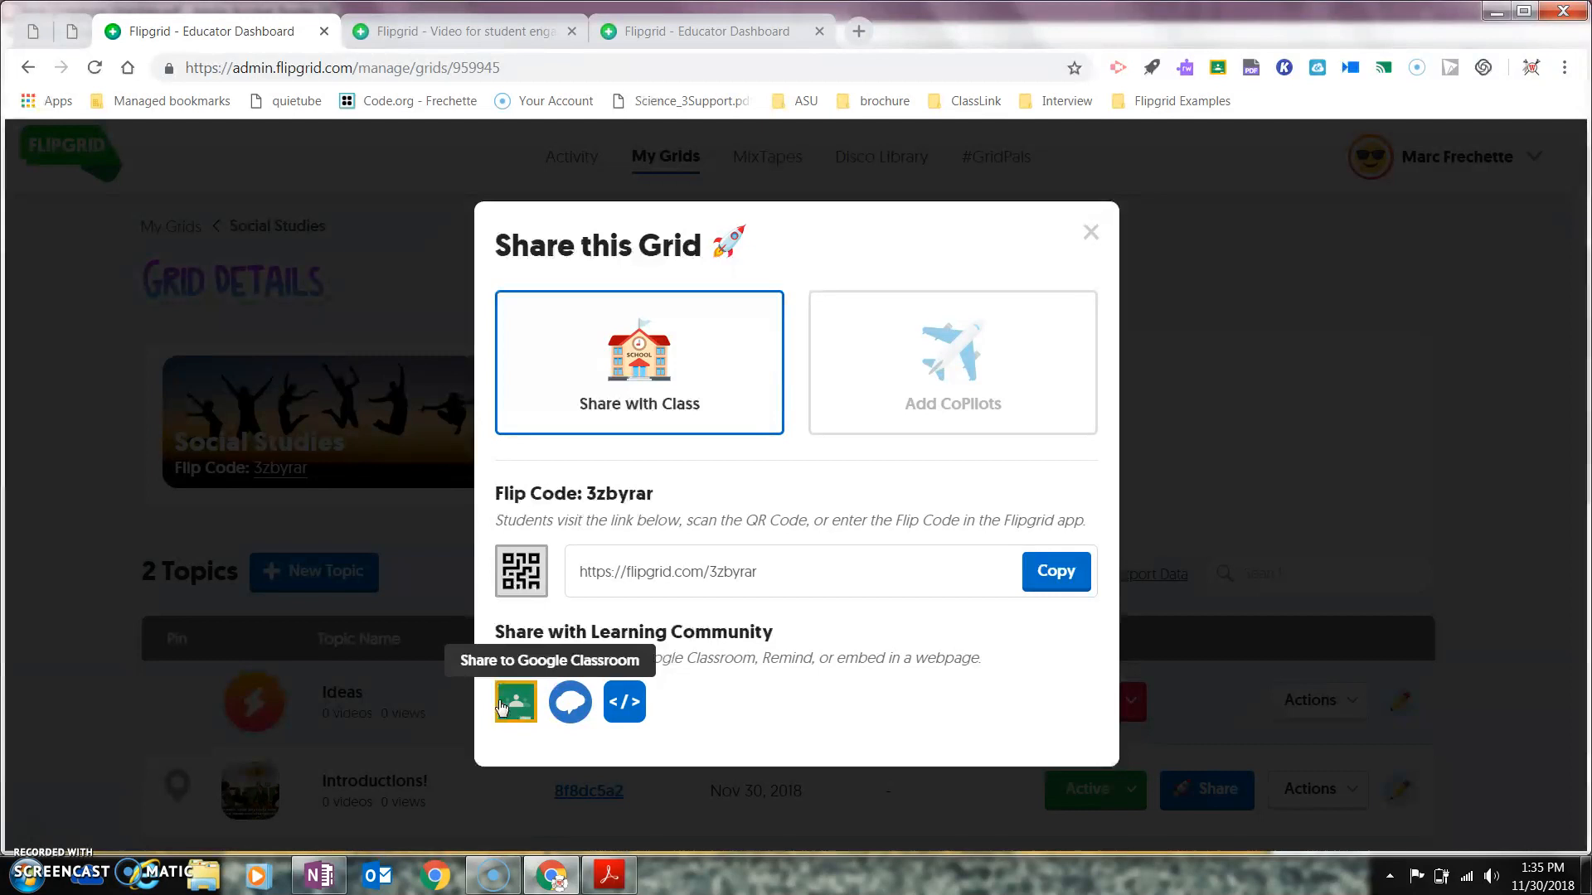
left_click(1093, 236)
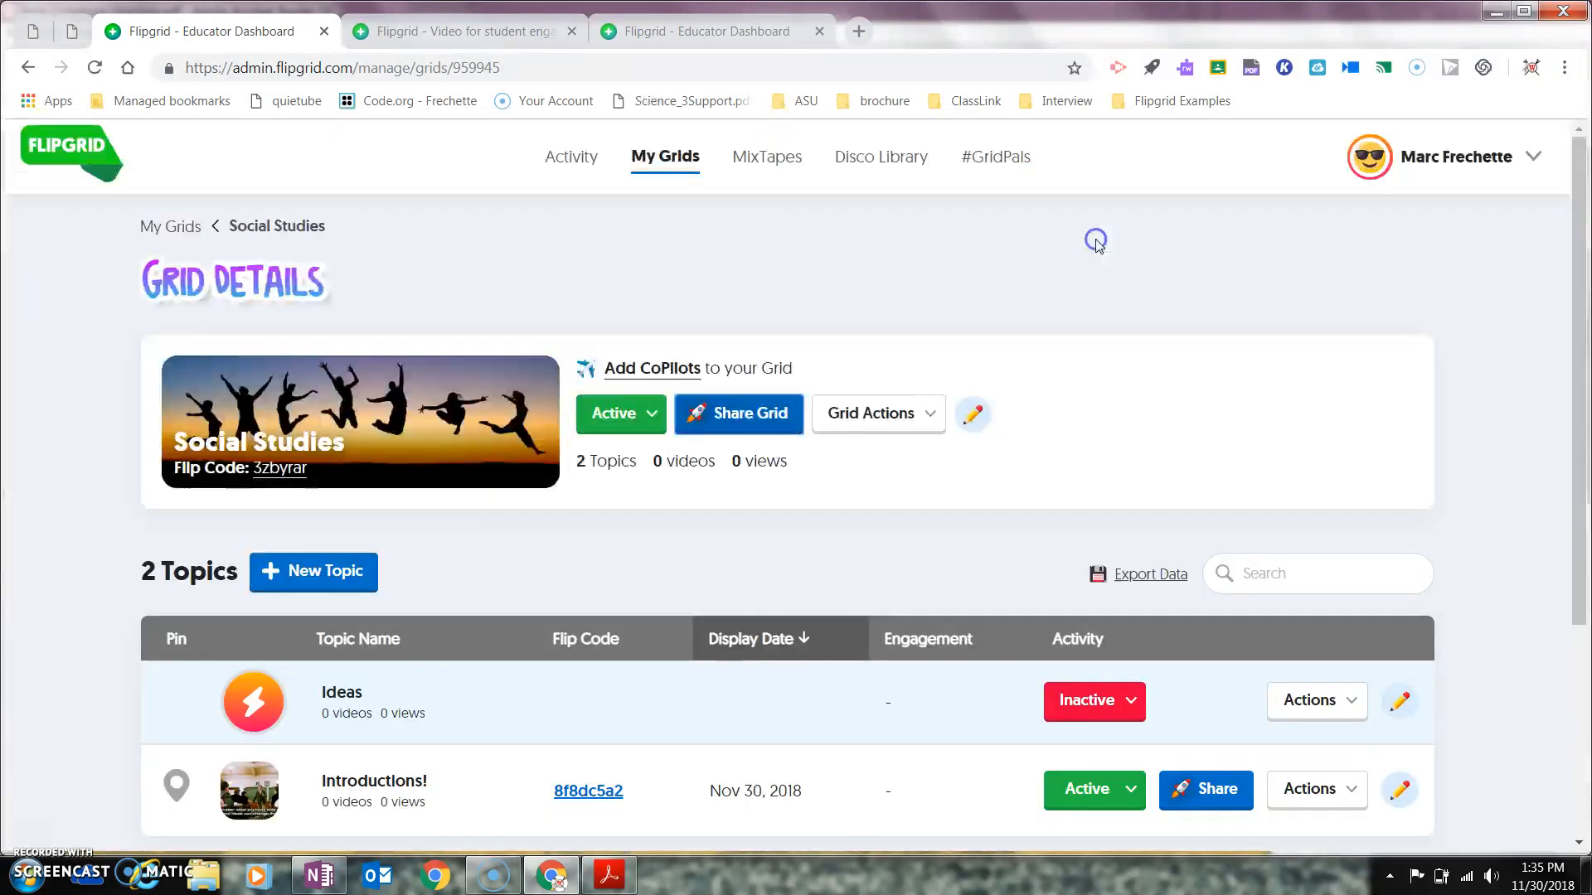
left_click(652, 415)
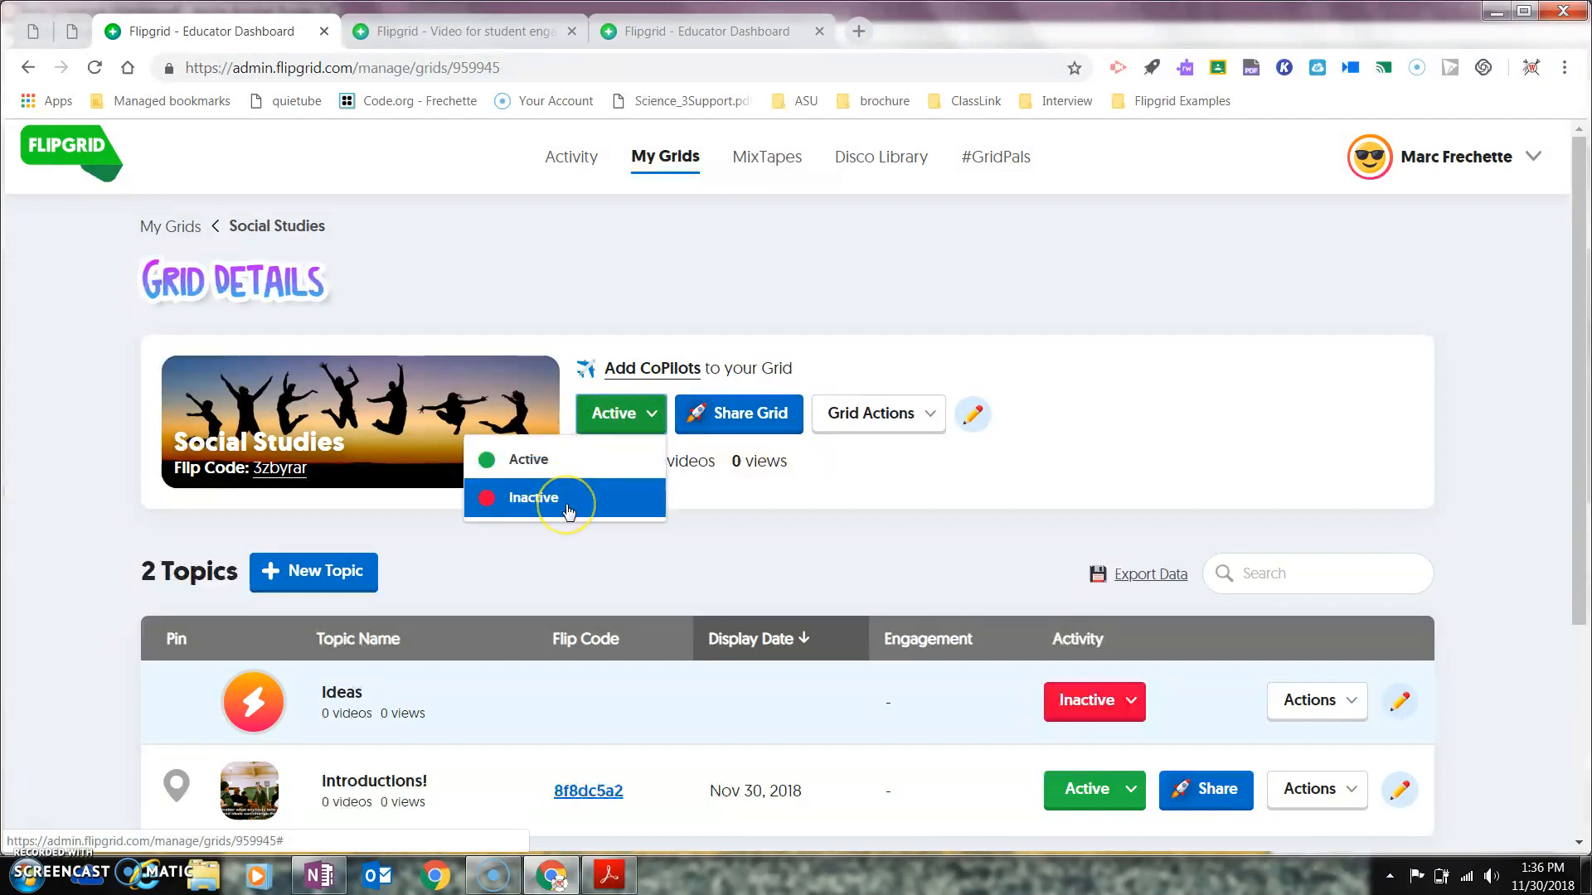
left_click(537, 502)
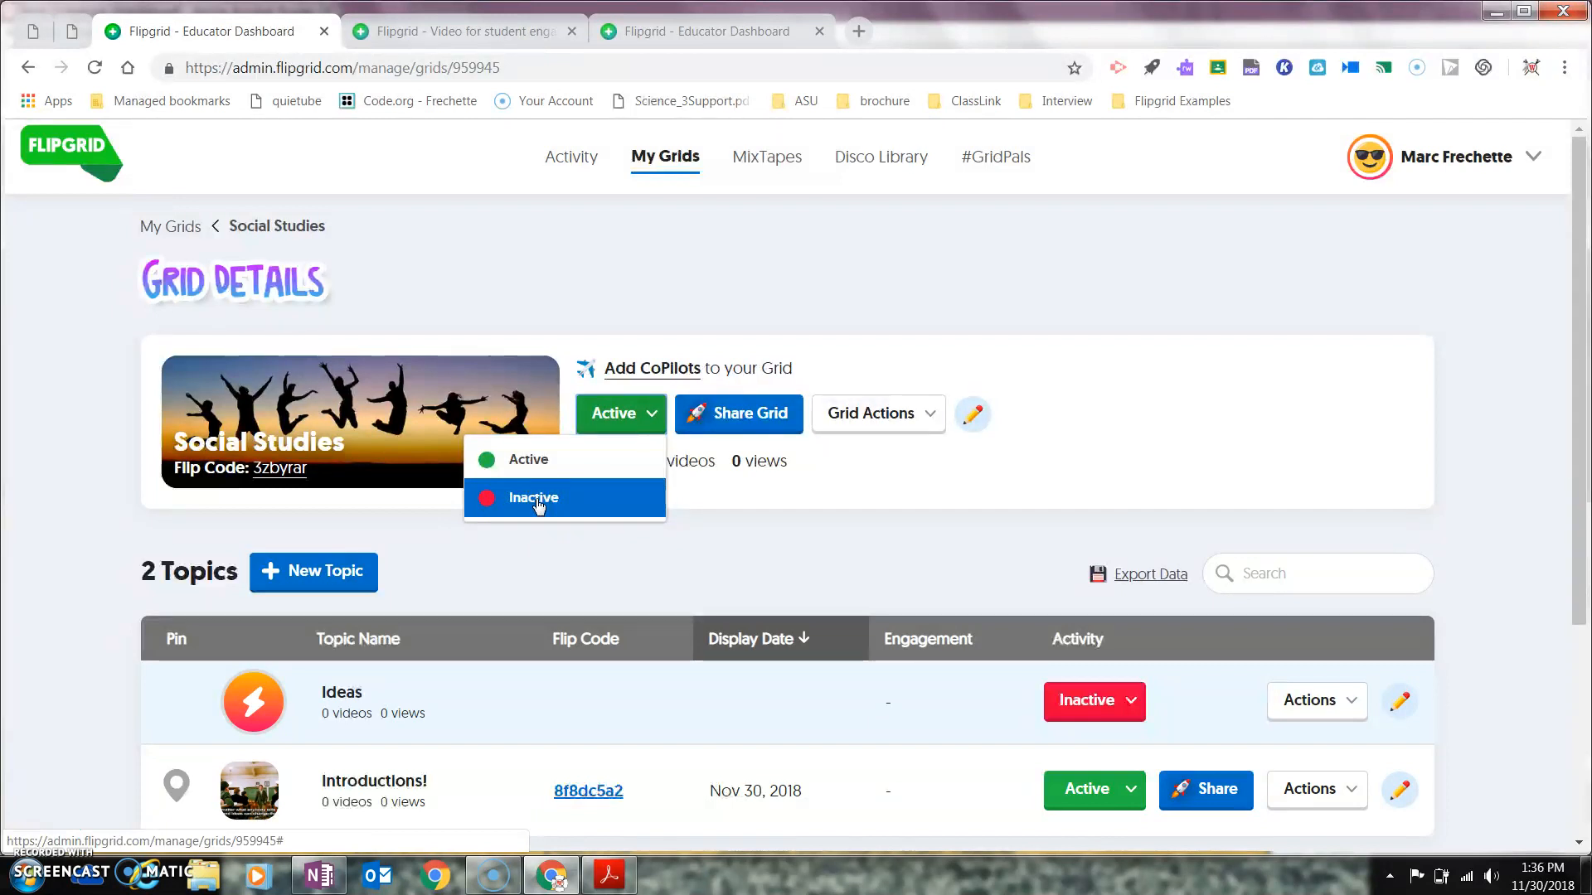
left_click(551, 471)
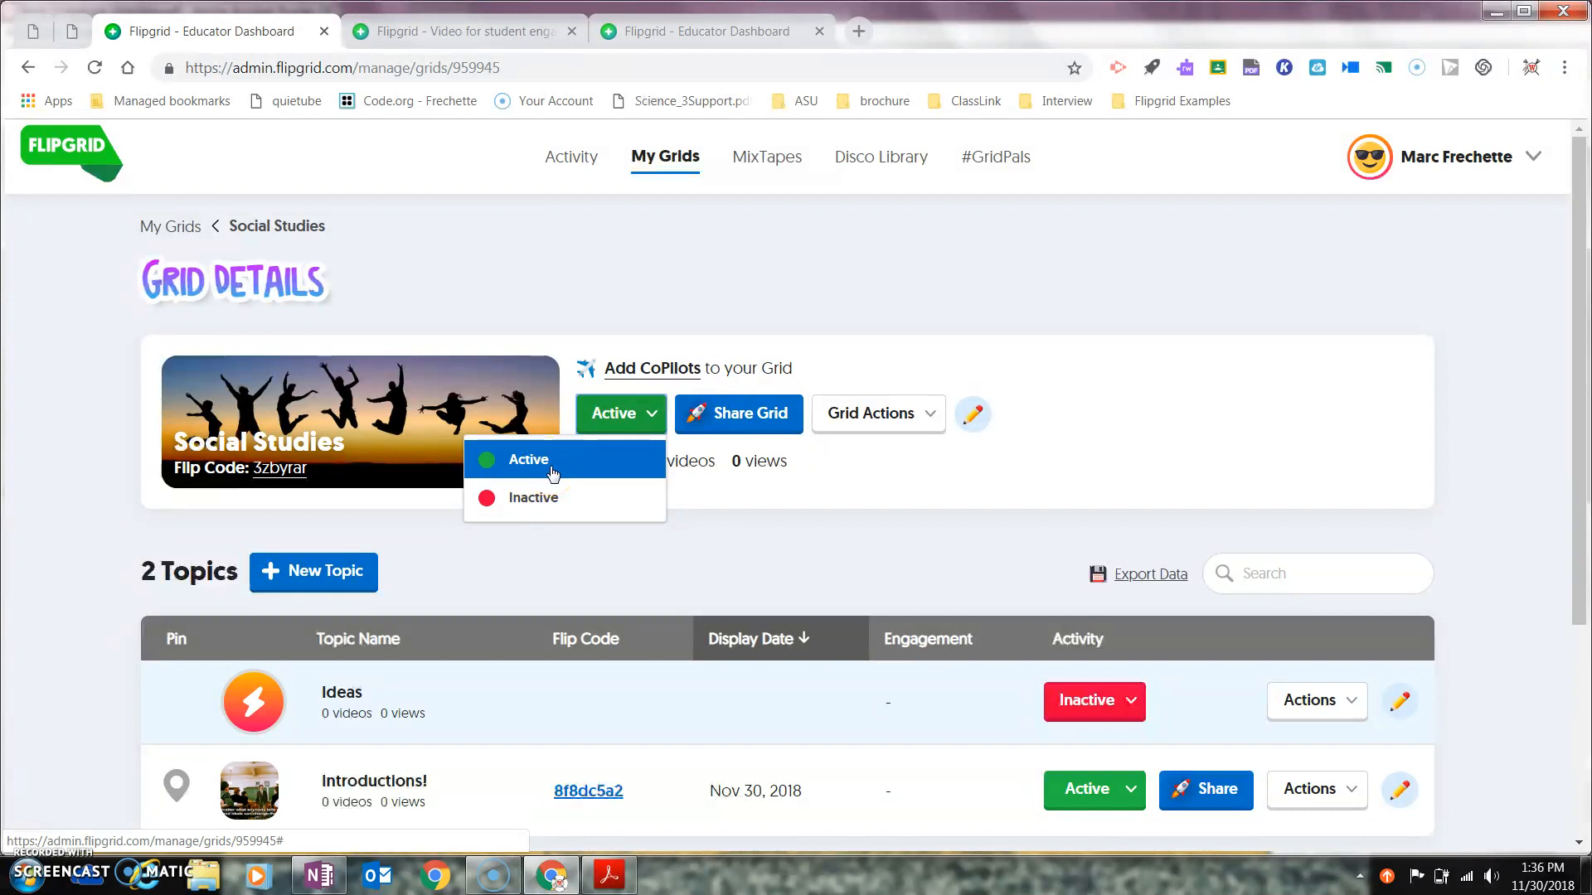
left_click(551, 466)
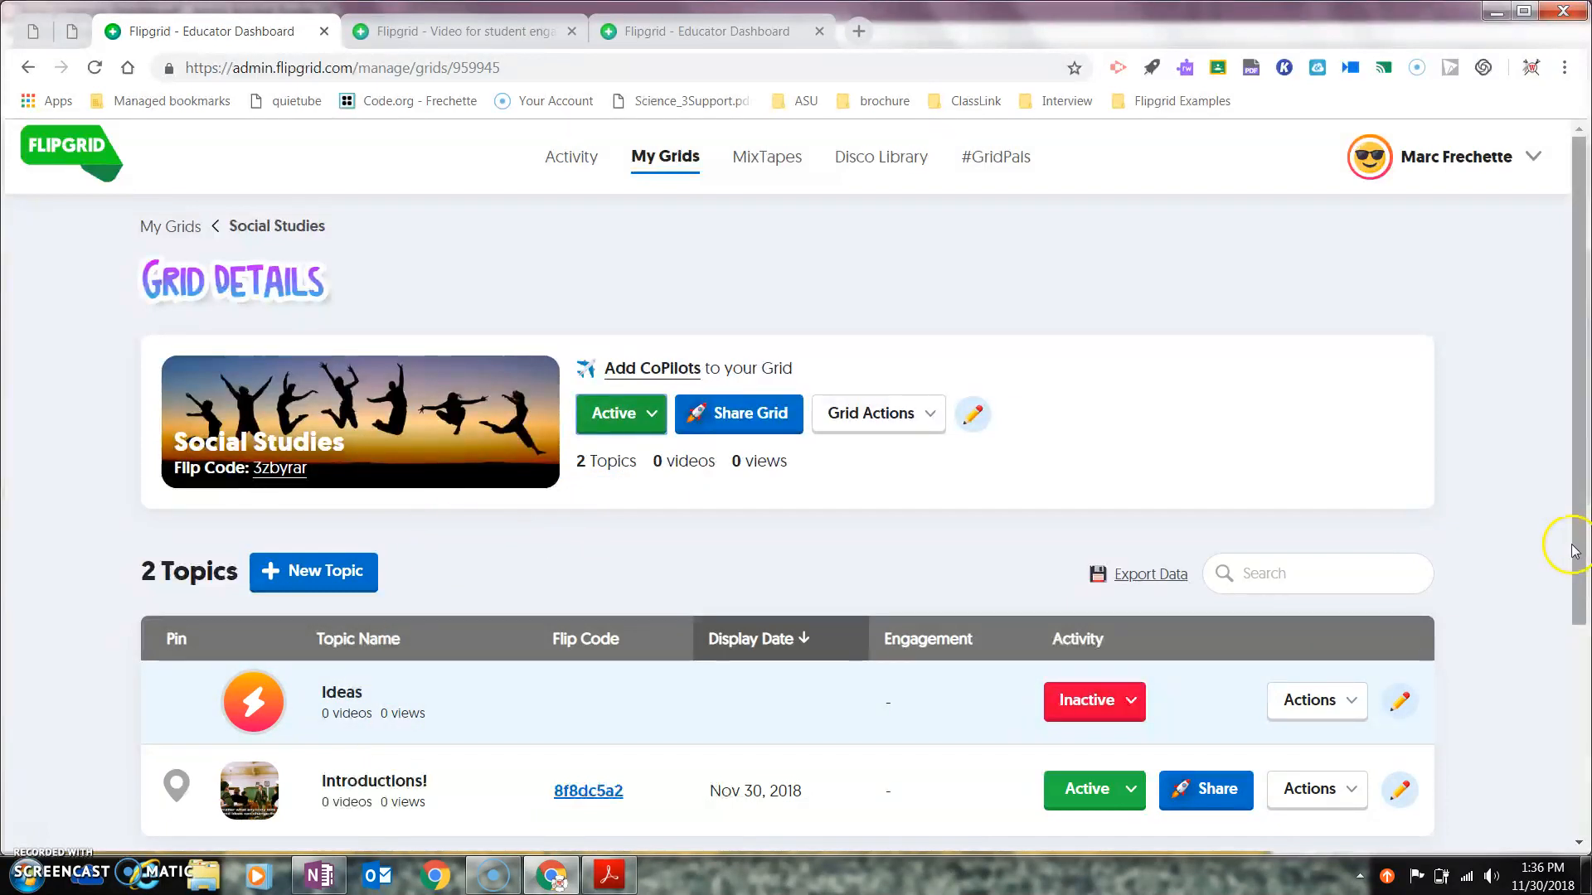
scroll(1576, 540, "down", 2)
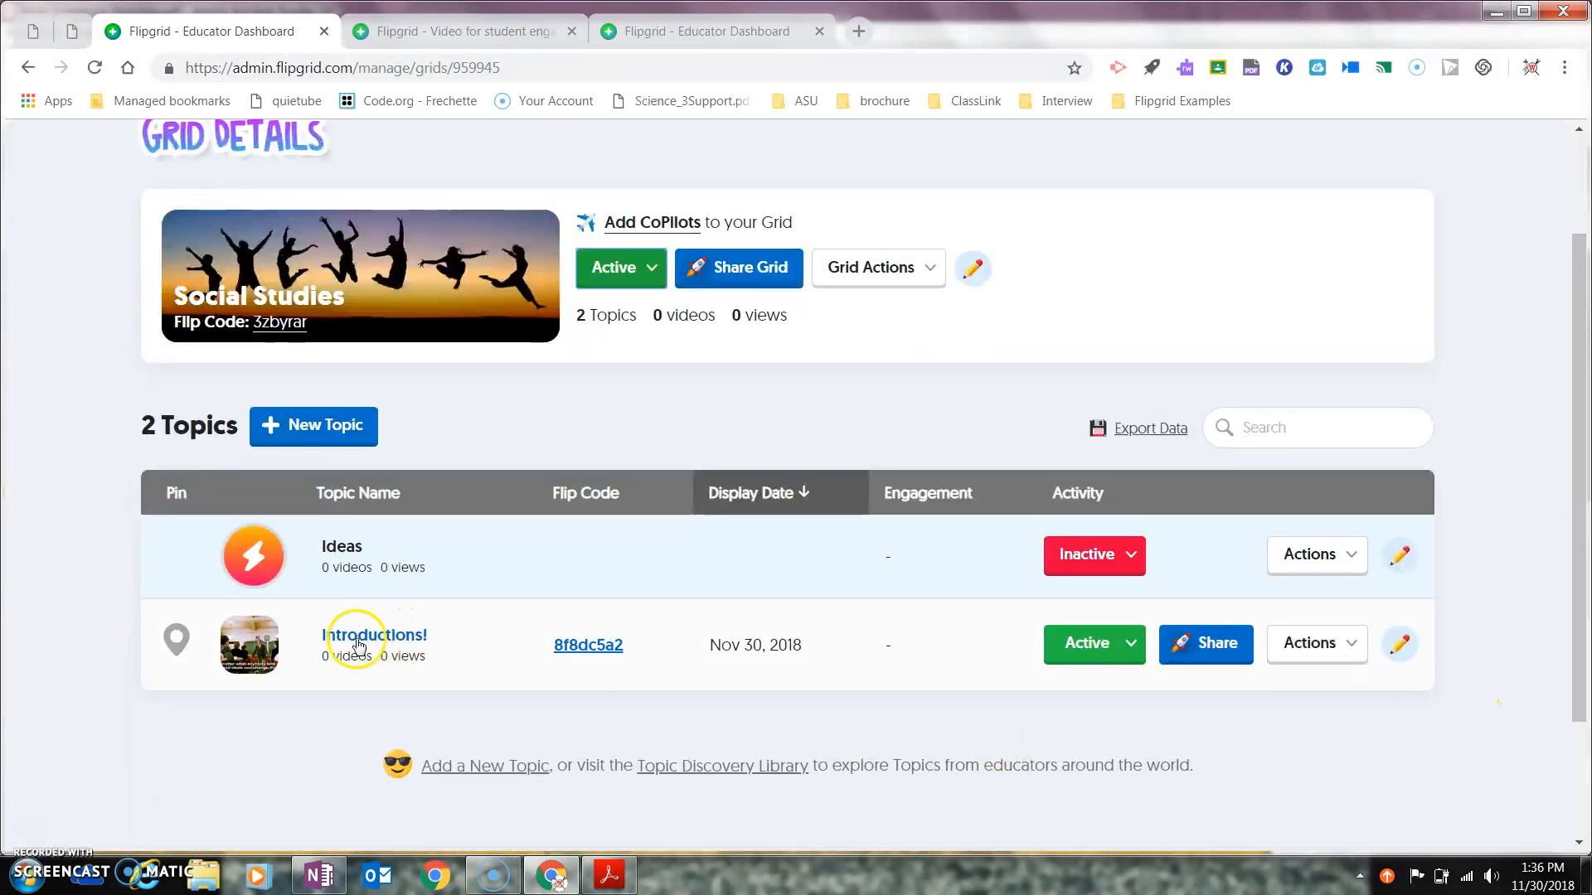
Step: Delete the Introductions! topic from its edit page and confirm the deletion
left_click(1400, 646)
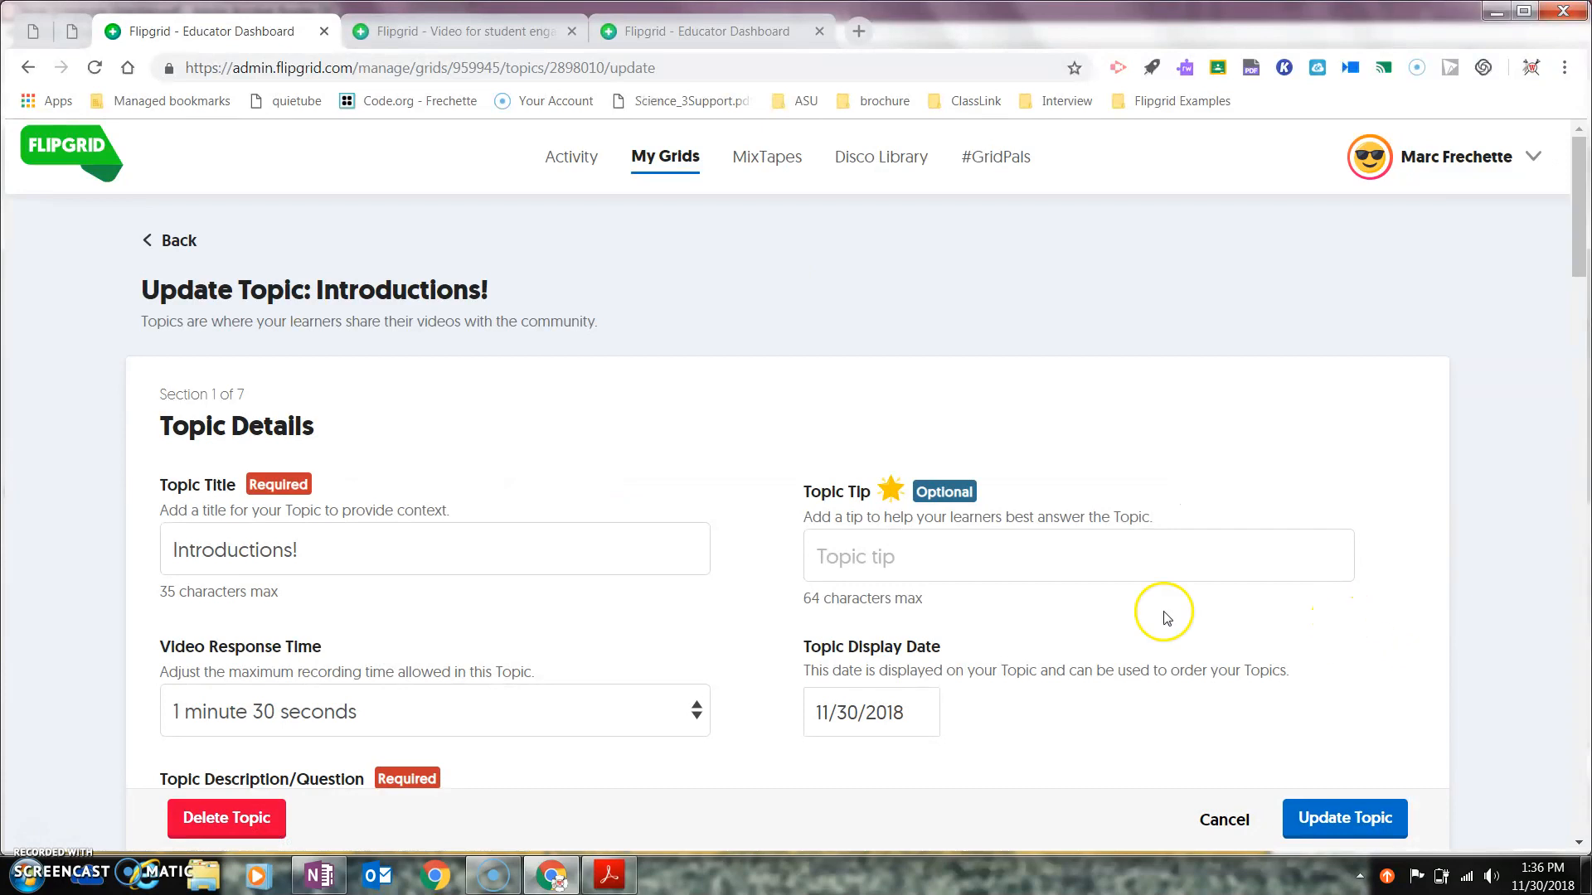
left_click(220, 818)
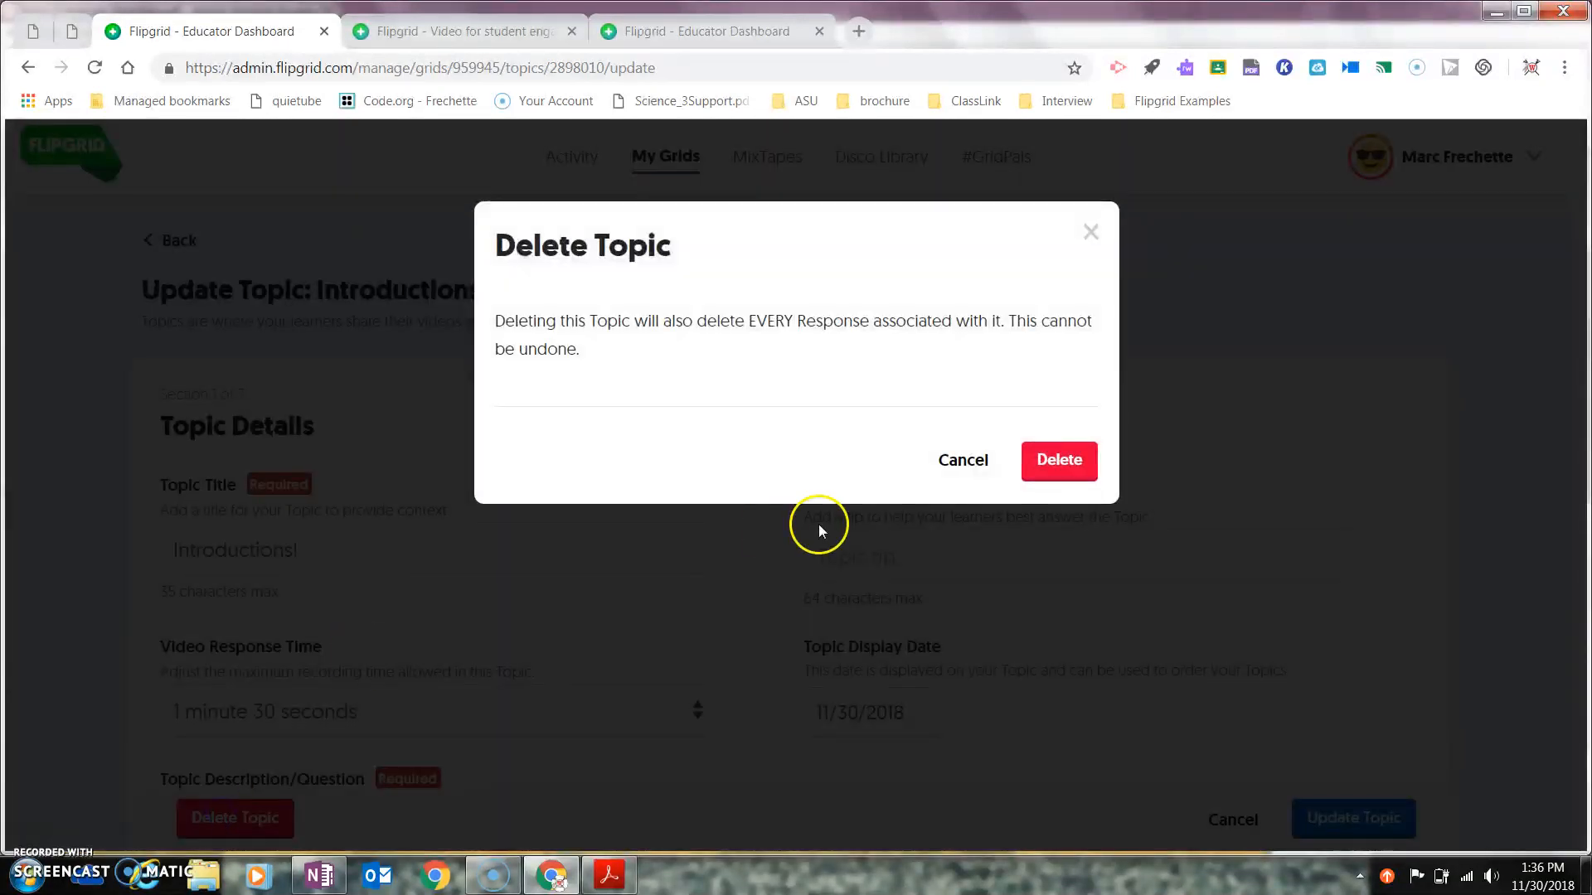
left_click(1069, 456)
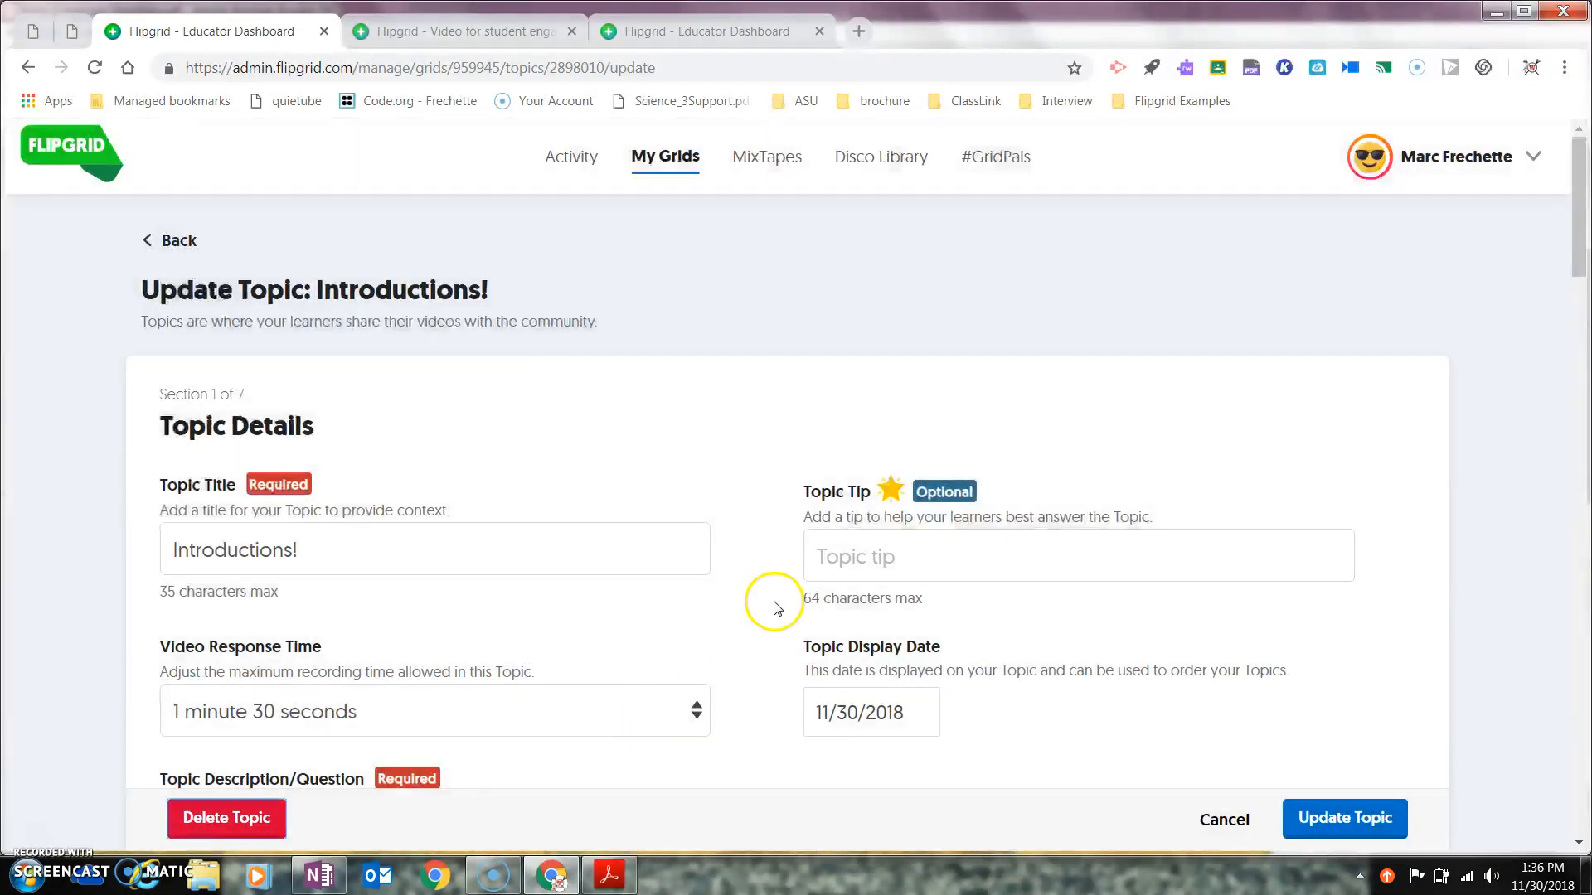